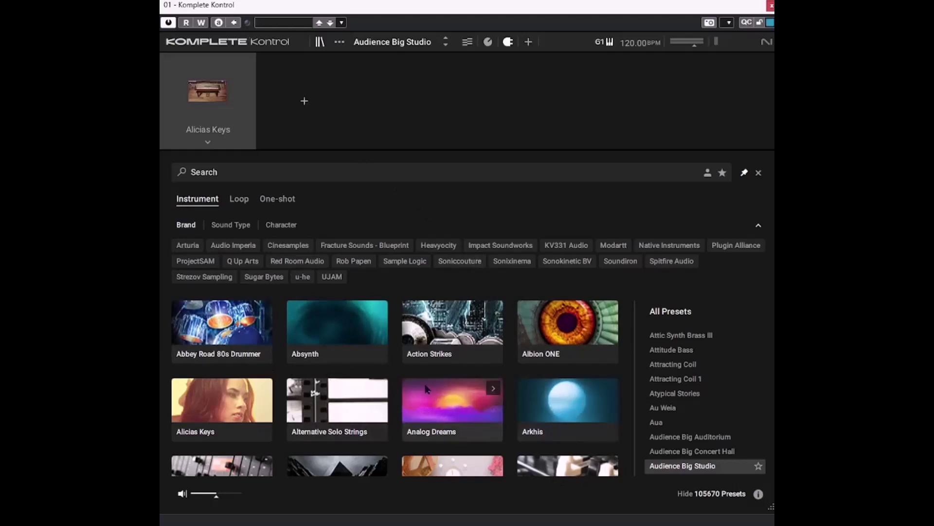
{"action": "scroll", "coordinate": [463, 377], "scroll_direction": "down", "scroll_amount": 10}
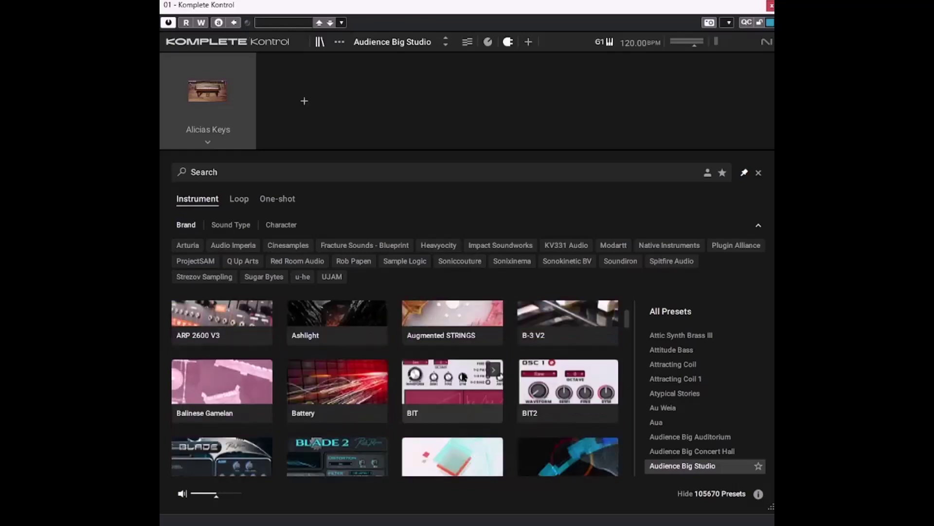
{"action": "scroll", "coordinate": [463, 375], "scroll_direction": "down", "scroll_amount": 15}
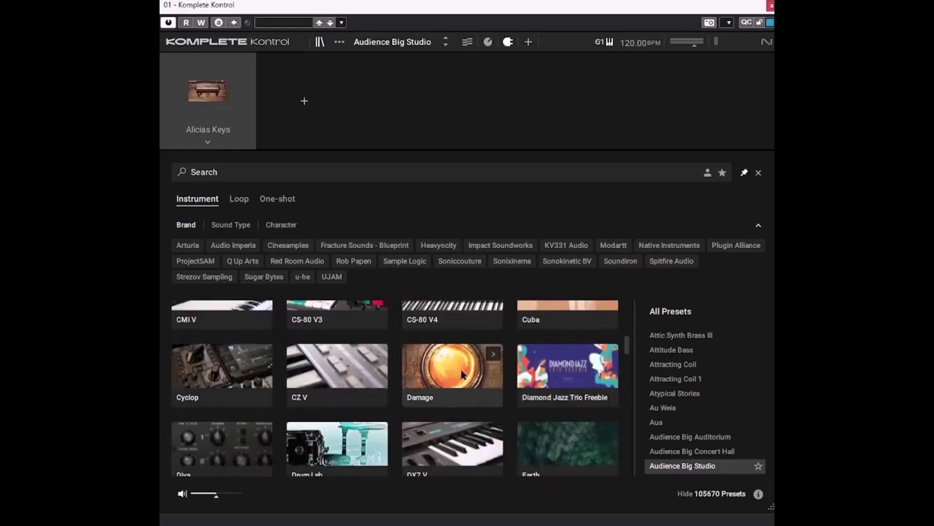
{"action": "scroll", "coordinate": [463, 374], "scroll_direction": "up", "scroll_amount": 20}
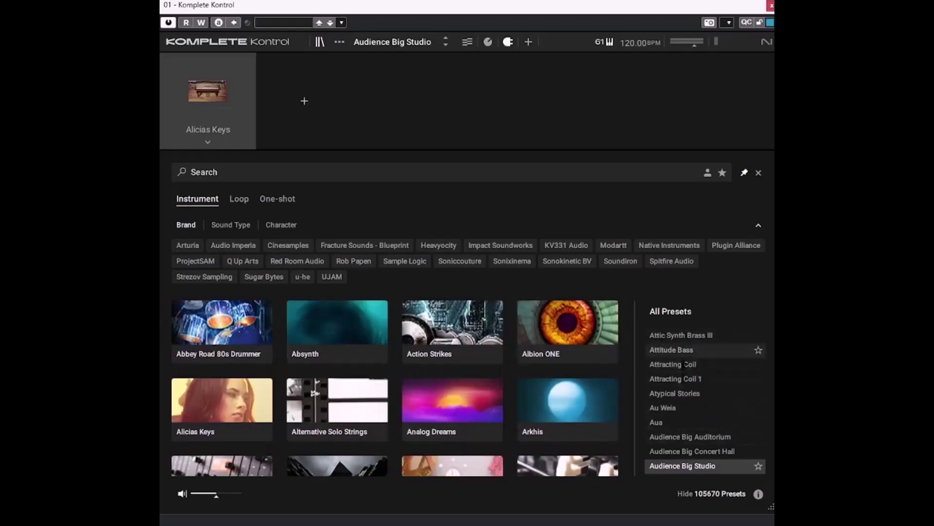
{"action": "scroll", "coordinate": [681, 400], "scroll_direction": "down", "scroll_amount": 3}
{"action": "scroll", "coordinate": [682, 400], "scroll_direction": "down", "scroll_amount": 15}
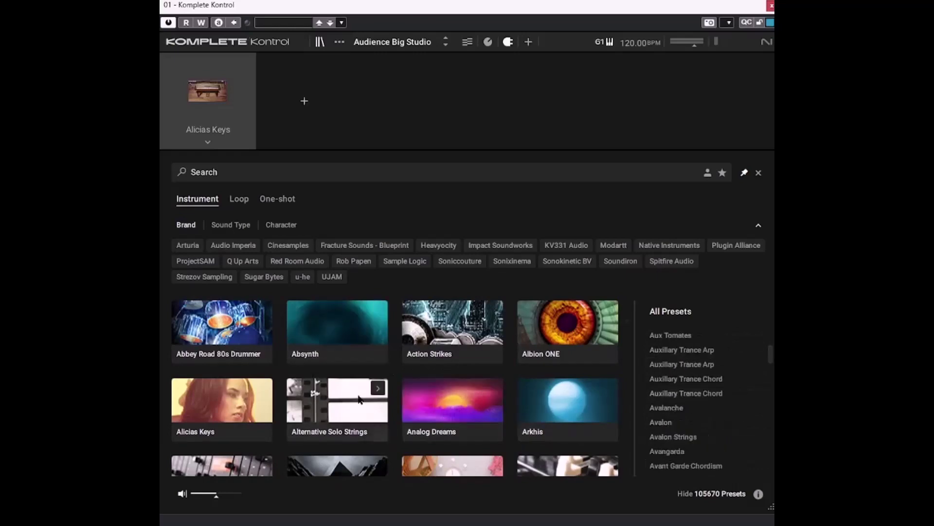
{"action": "scroll", "coordinate": [677, 384], "scroll_direction": "down", "scroll_amount": 3}
{"action": "scroll", "coordinate": [676, 384], "scroll_direction": "down", "scroll_amount": 8}
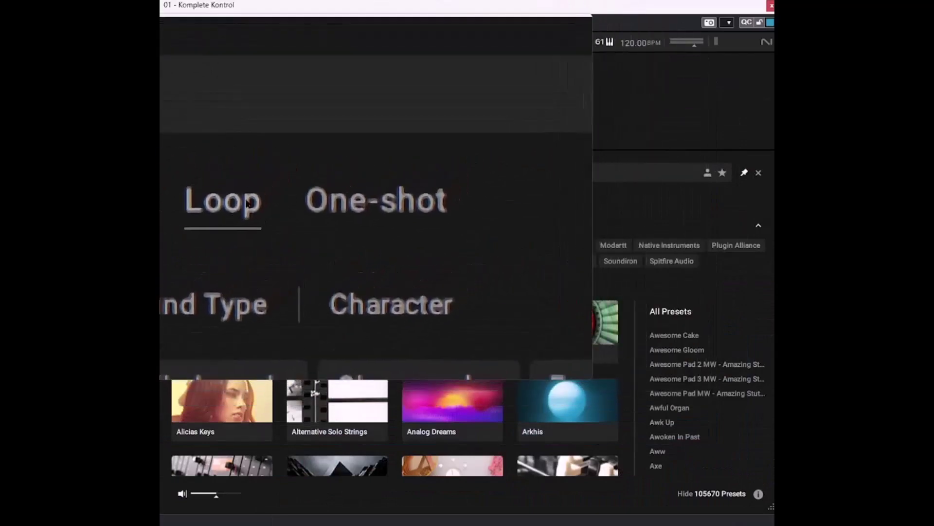
Switch the Komplete Kontrol browser to Loop content, showing the Loop expansions and 2069 loops
{"action": "left_click", "coordinate": [239, 199]}
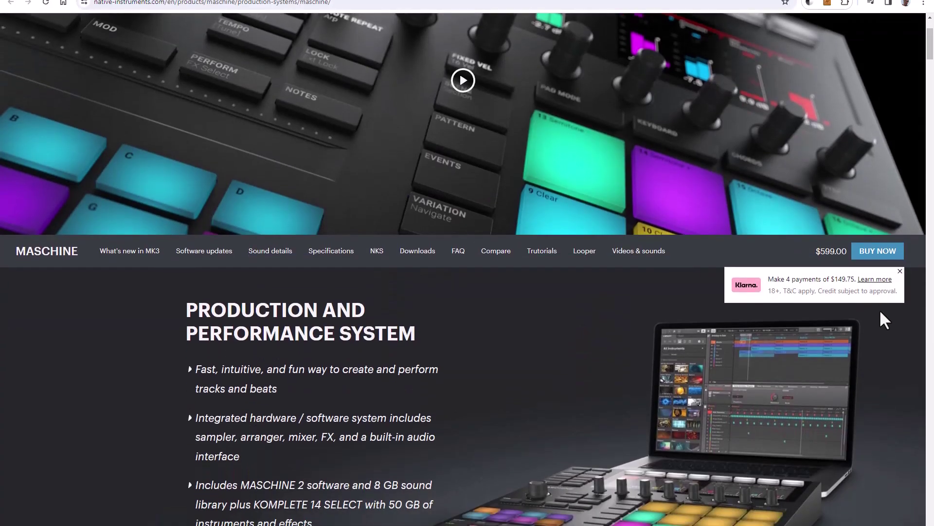
Scroll the Maschine product page down to the Built for Speed hardware overview
{"action": "scroll", "coordinate": [881, 313], "scroll_direction": "down", "scroll_amount": 6}
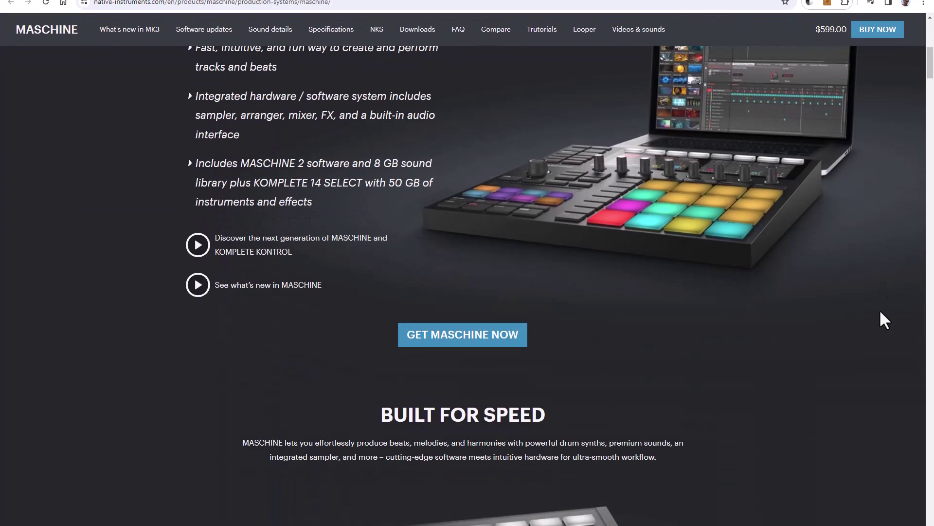
{"action": "scroll", "coordinate": [881, 312], "scroll_direction": "down", "scroll_amount": 6}
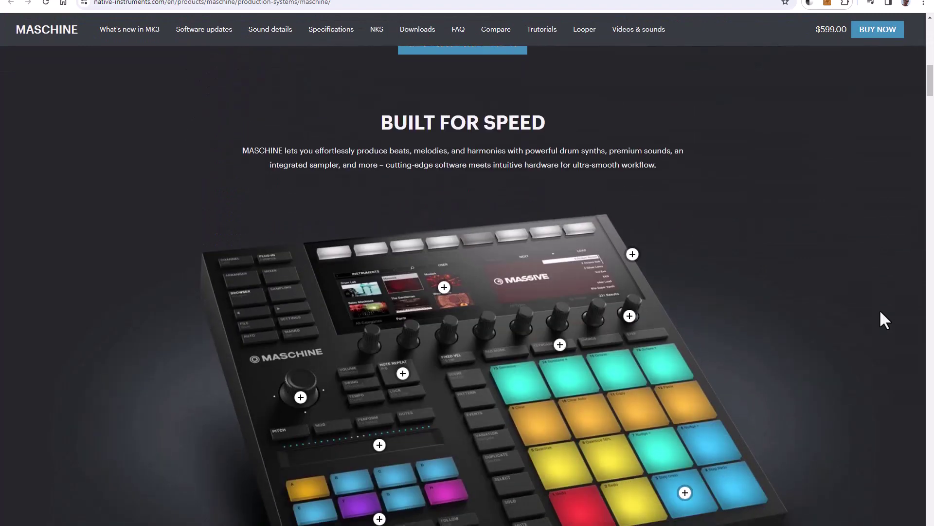
{"action": "scroll", "coordinate": [881, 312], "scroll_direction": "down", "scroll_amount": 2}
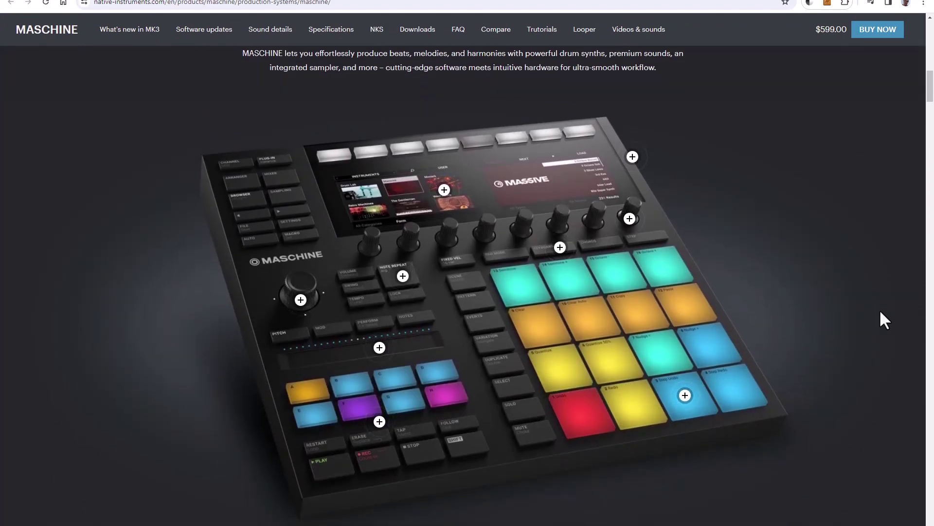
{"action": "scroll", "coordinate": [881, 314], "scroll_direction": "down", "scroll_amount": 1}
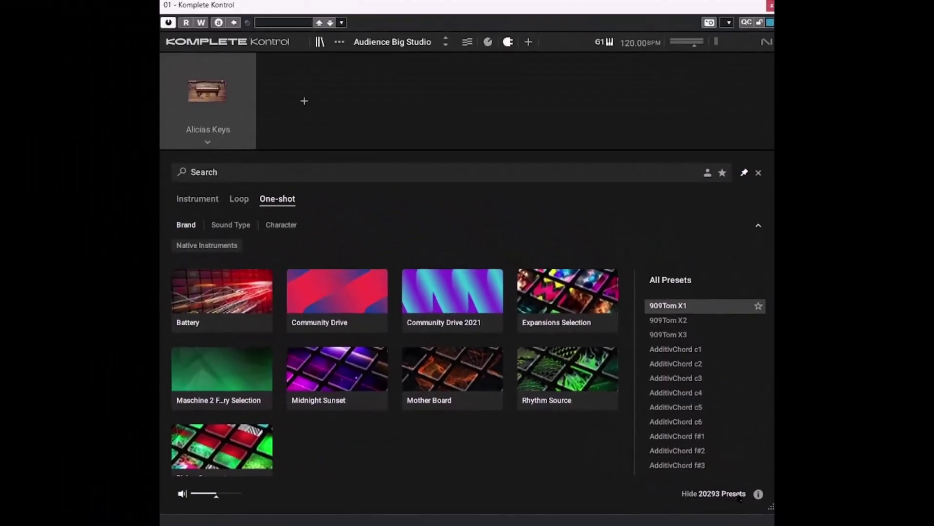
Return to Instrument content (105670 presets) and show the Sound Type filter tags
{"action": "left_click", "coordinate": [197, 199]}
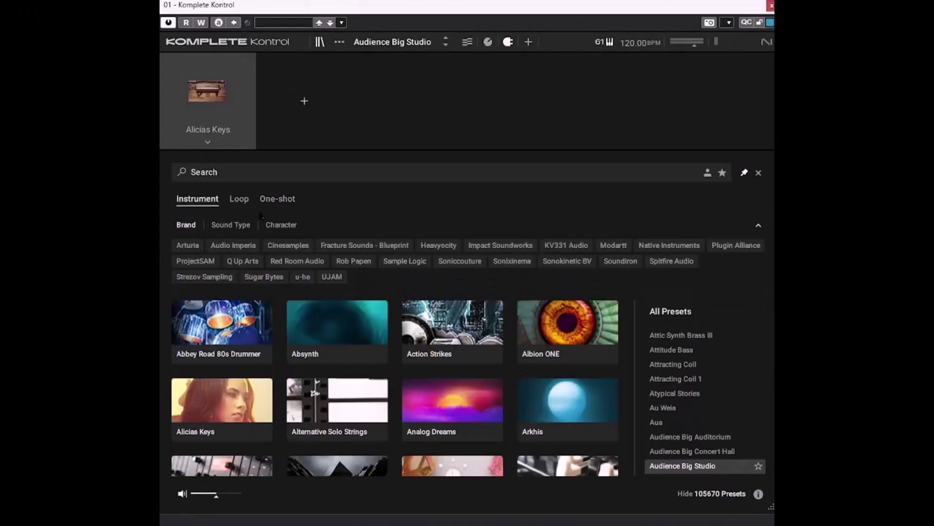
{"action": "scroll", "coordinate": [676, 379], "scroll_direction": "up", "scroll_amount": 5}
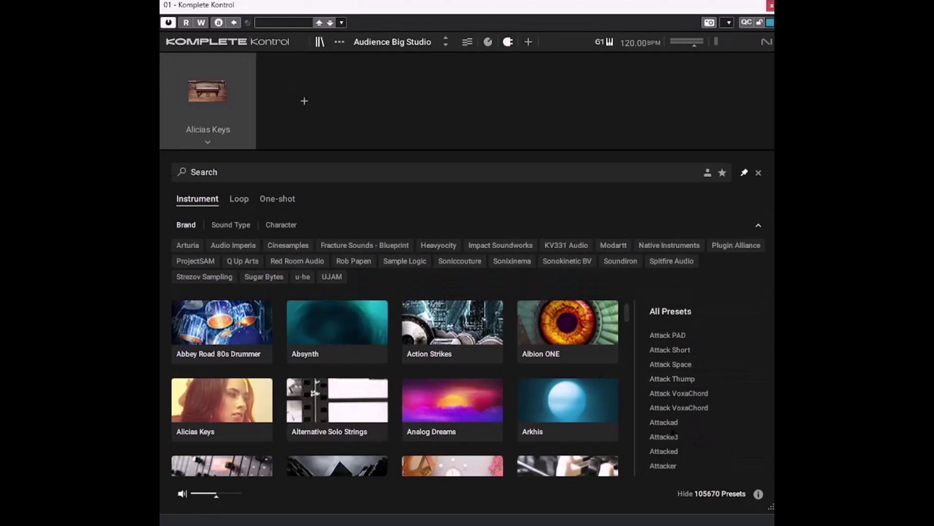
{"action": "scroll", "coordinate": [677, 370], "scroll_direction": "down", "scroll_amount": 4}
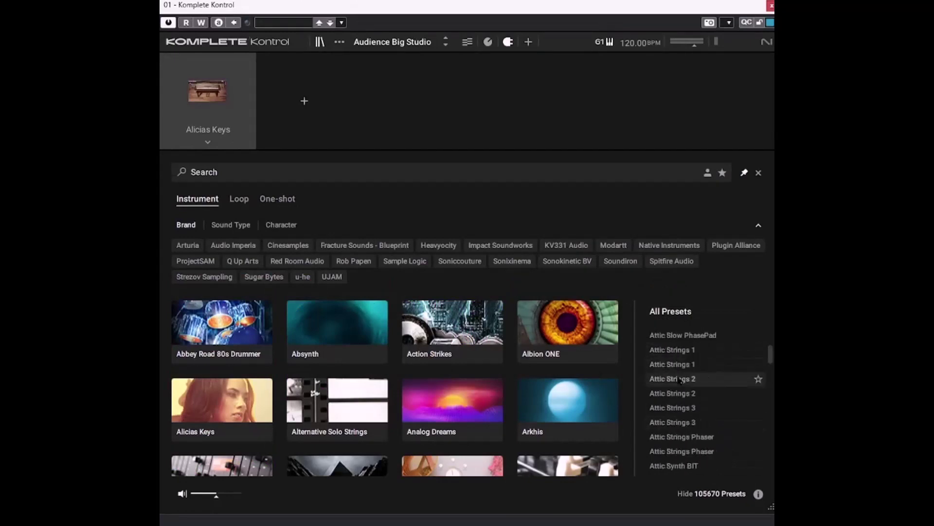
{"action": "scroll", "coordinate": [681, 380], "scroll_direction": "down", "scroll_amount": 5}
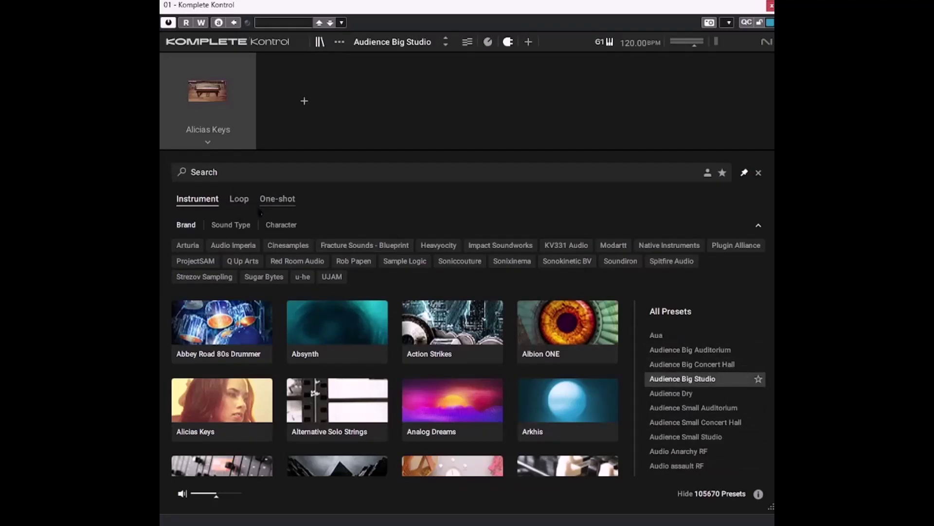
{"action": "left_click", "coordinate": [234, 224]}
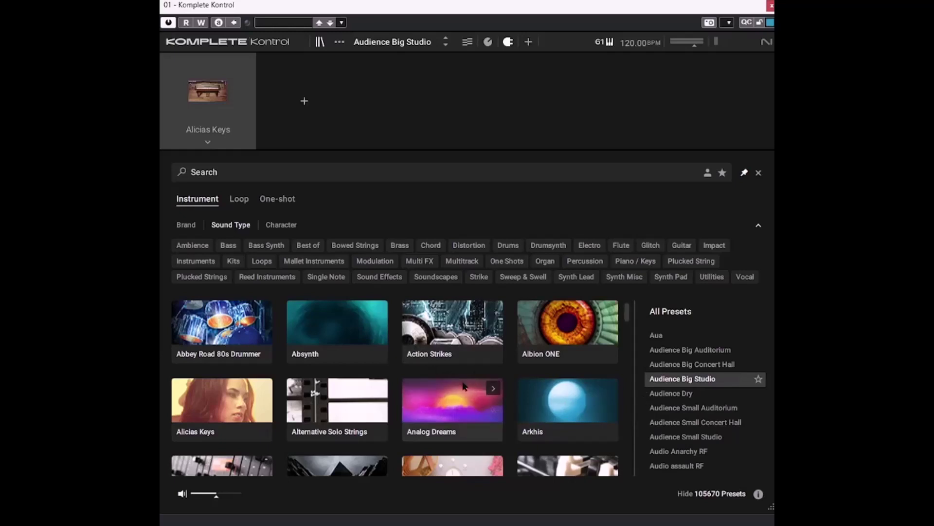
Filter instrument presets to Bowed Strings, leaving 5315 presets starting with 01 Strings FX
{"action": "left_click", "coordinate": [355, 245]}
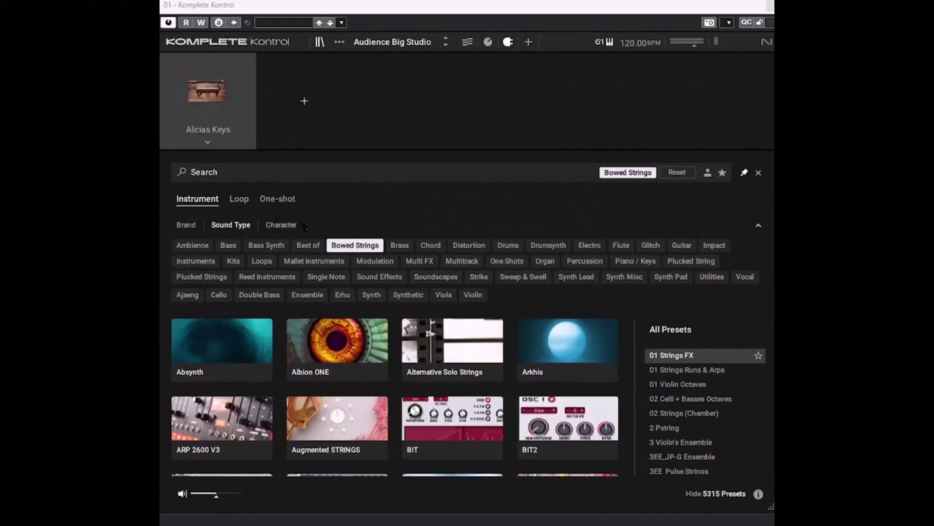
Add the Acoustic character tag, narrowing Bowed Strings results to 692 presets
{"action": "left_click", "coordinate": [281, 224]}
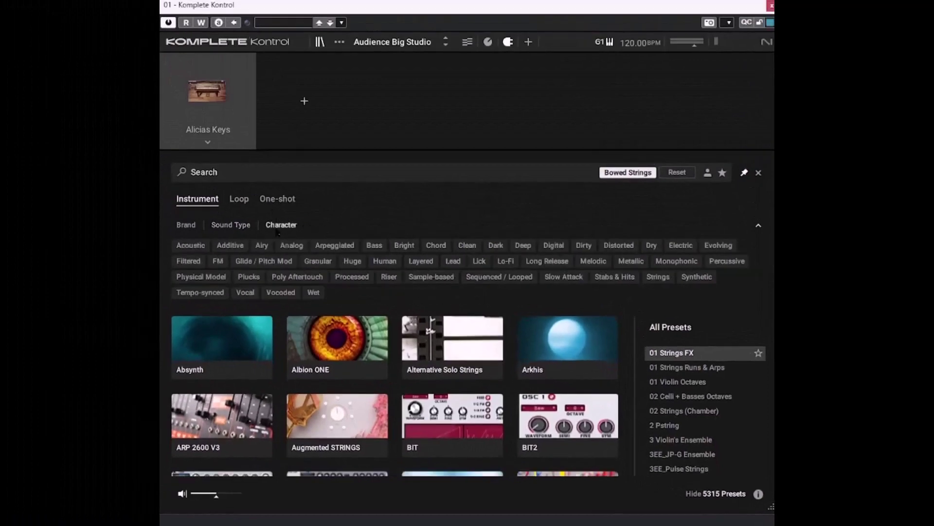
{"action": "left_click", "coordinate": [188, 245]}
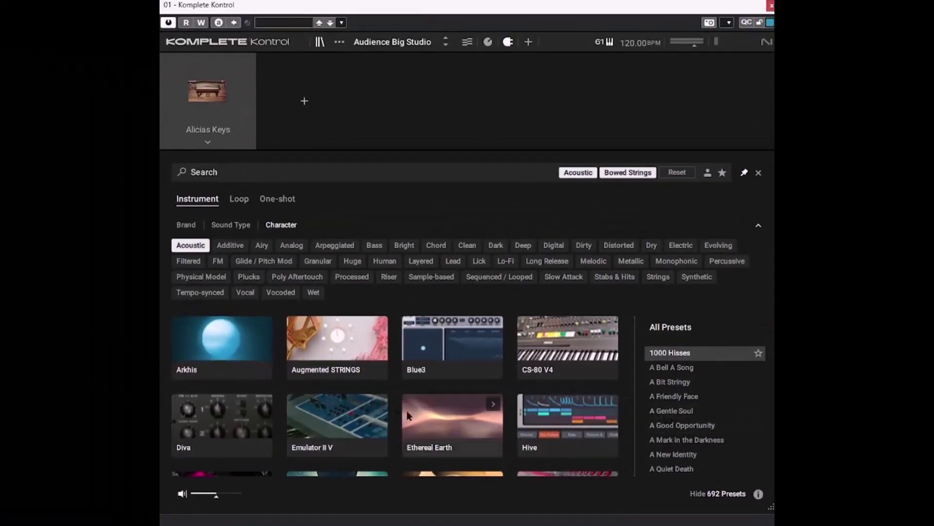
{"action": "scroll", "coordinate": [501, 404], "scroll_direction": "down", "scroll_amount": 5}
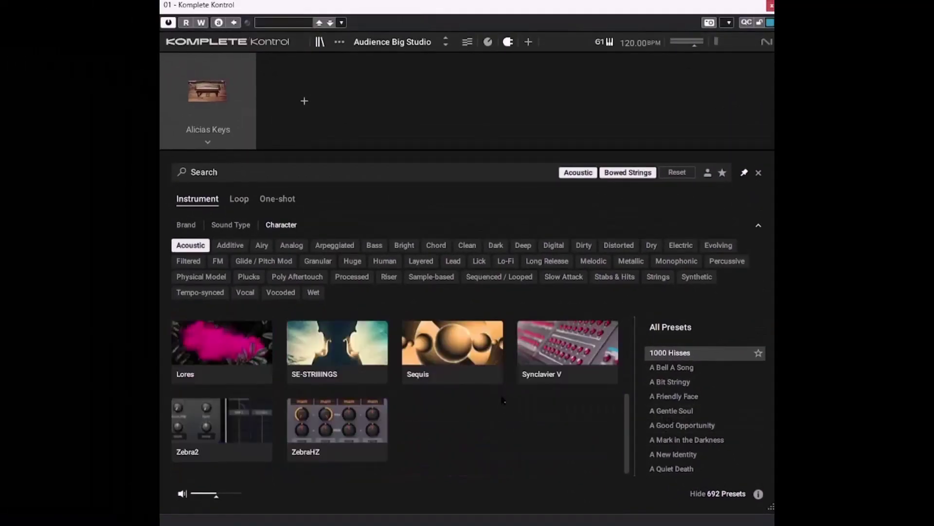
{"action": "scroll", "coordinate": [503, 399], "scroll_direction": "up", "scroll_amount": 5}
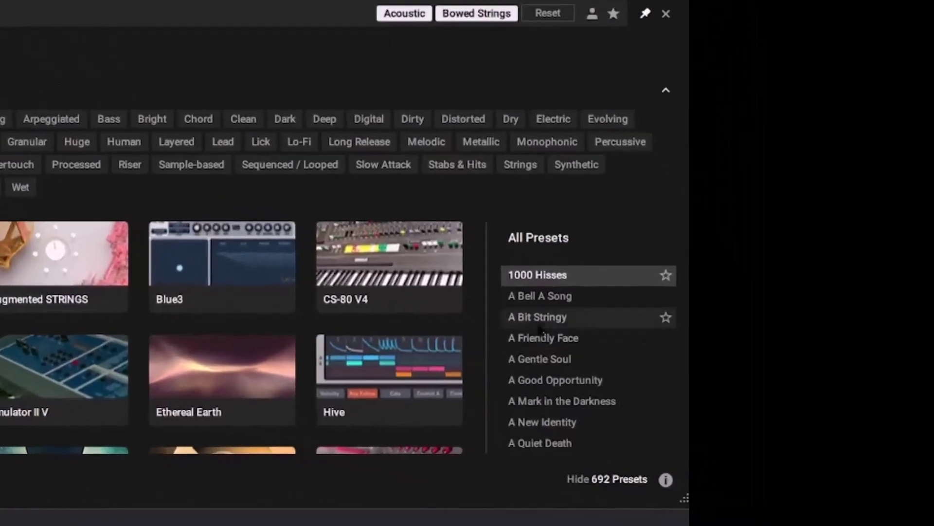
Audition A Bit Stringy, Abnormal Presence (Maj), then Animals Crossing Over There
{"action": "key", "text": "Down"}
{"action": "key", "text": "Down"}
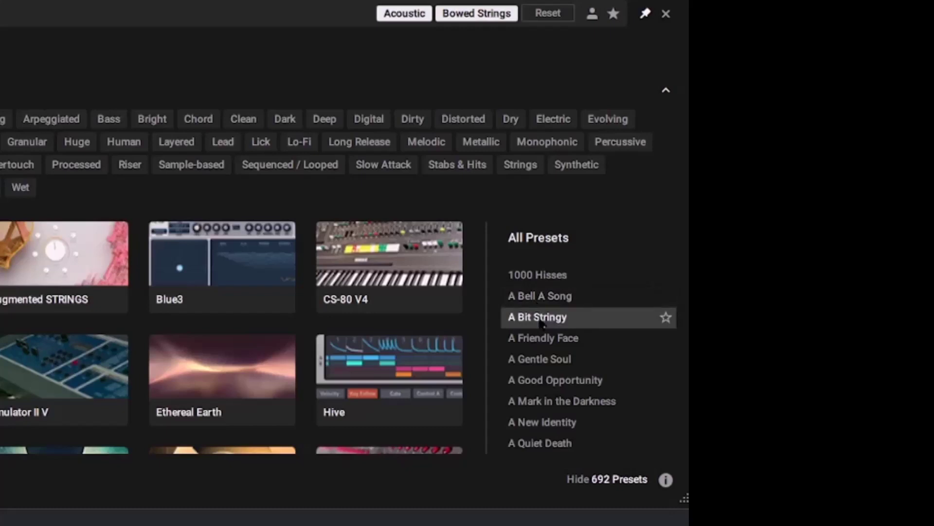
{"action": "scroll", "coordinate": [542, 322], "scroll_direction": "down", "scroll_amount": 5}
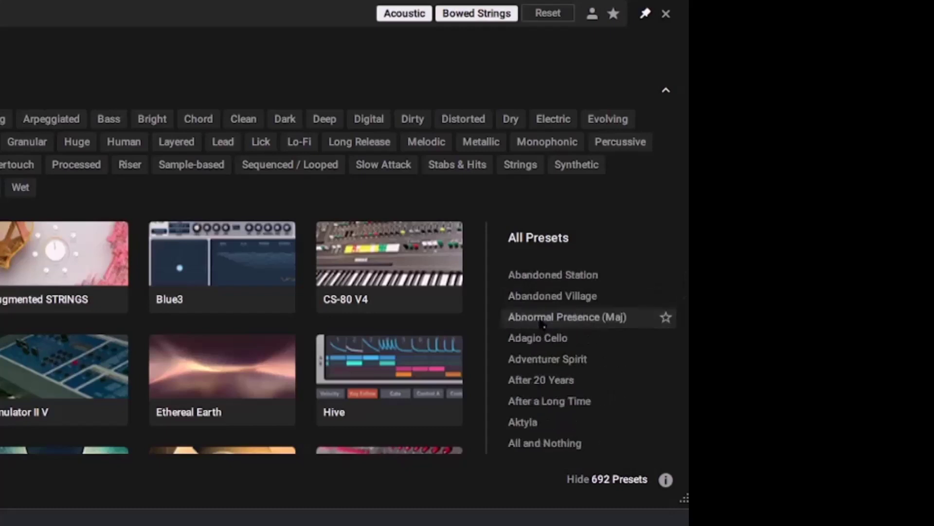
{"action": "left_click", "coordinate": [542, 323]}
{"action": "scroll", "coordinate": [543, 326], "scroll_direction": "down", "scroll_amount": 5}
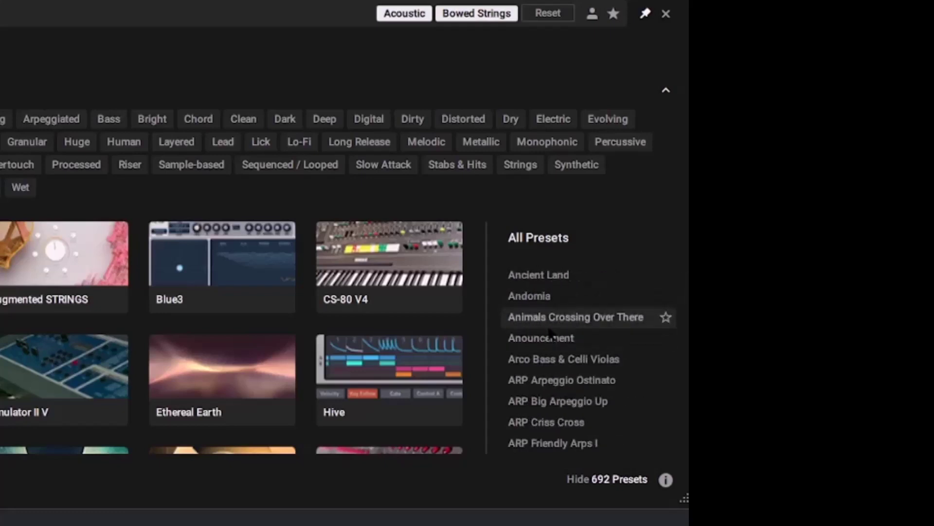
{"action": "left_click", "coordinate": [551, 335]}
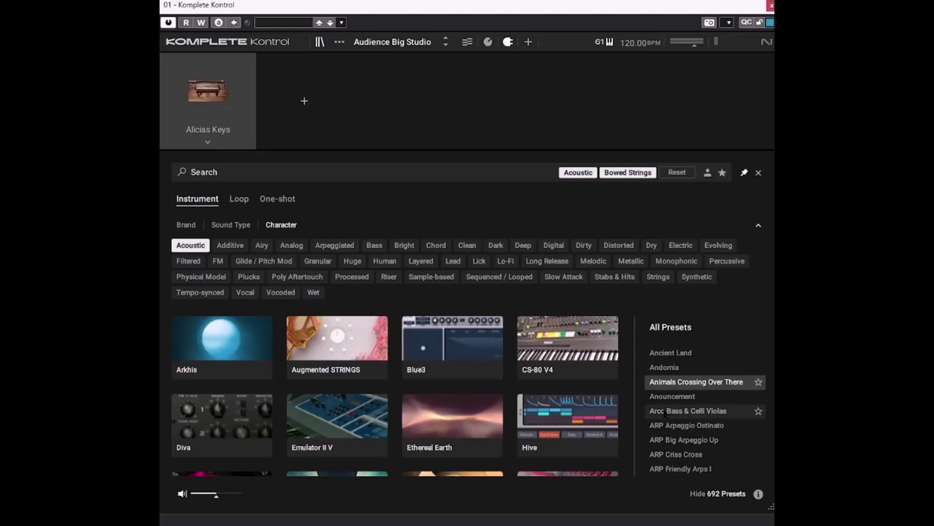
Preview presets from A Good Opportunity down to Abandoned Village, then back to A Mark in the Darkness
{"action": "scroll", "coordinate": [674, 408], "scroll_direction": "up", "scroll_amount": 3}
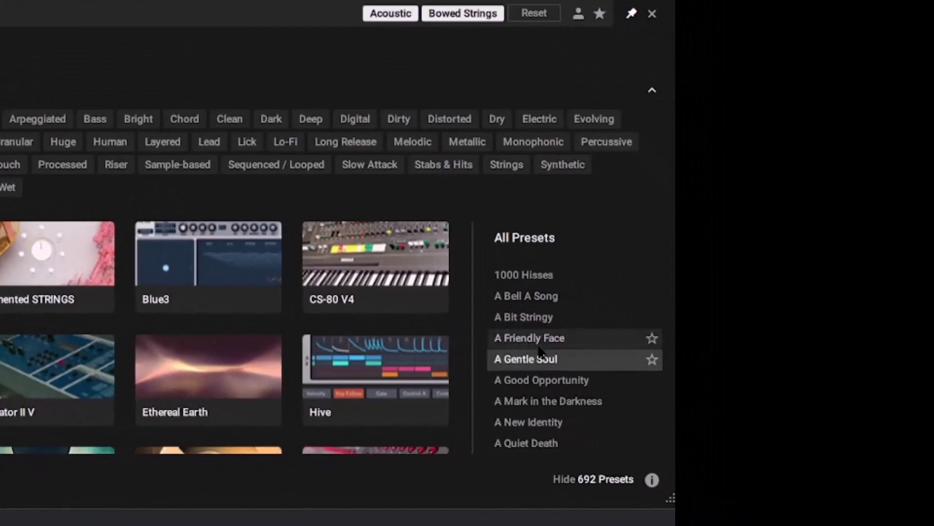
{"action": "key", "text": "Down"}
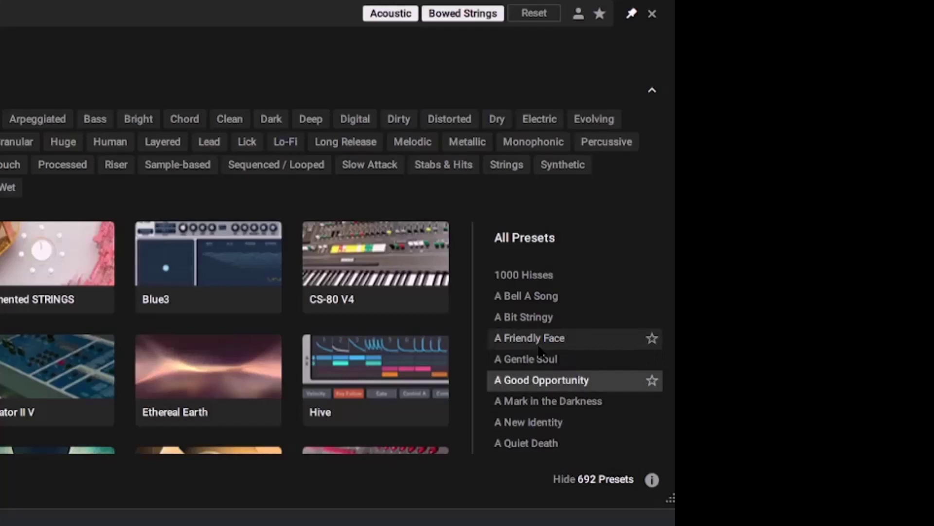
{"action": "key", "text": "Down"}
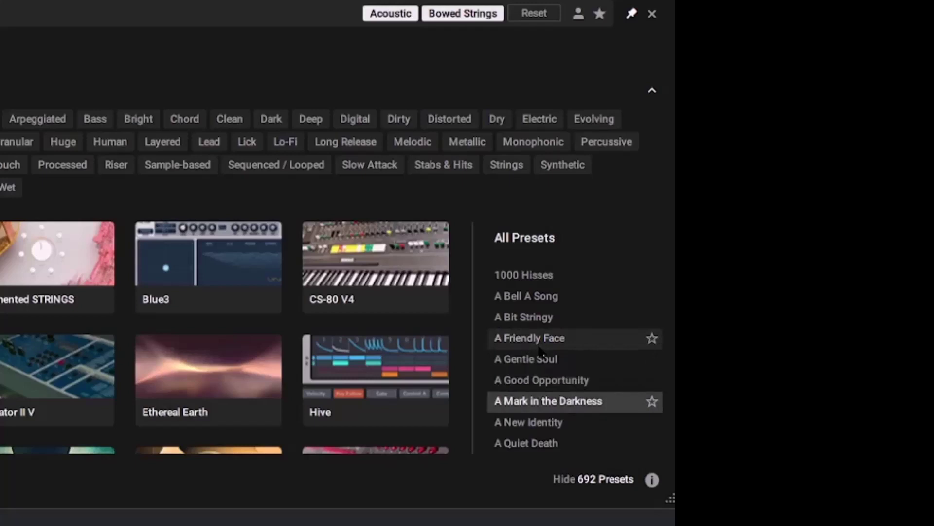
{"action": "key", "text": "Down"}
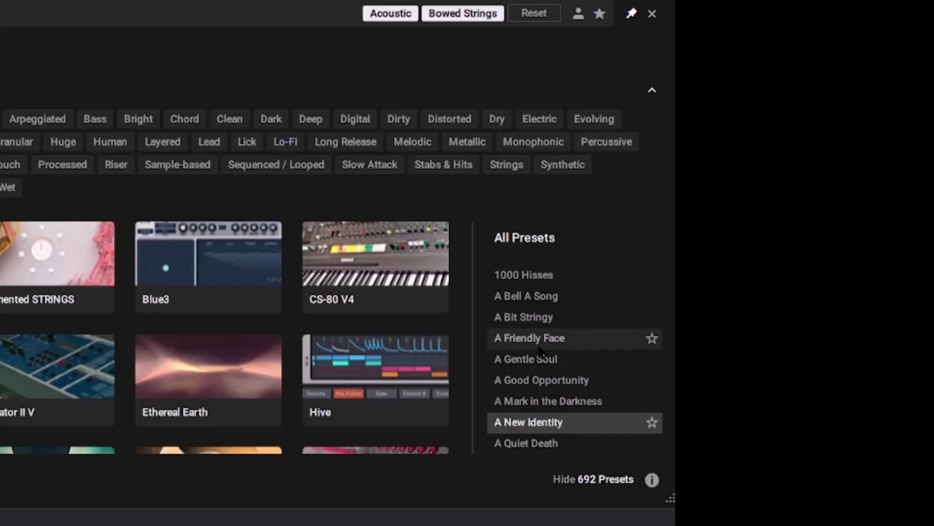
{"action": "key", "text": "Down"}
{"action": "key", "text": "Down"}
{"action": "key", "text": "Down"}
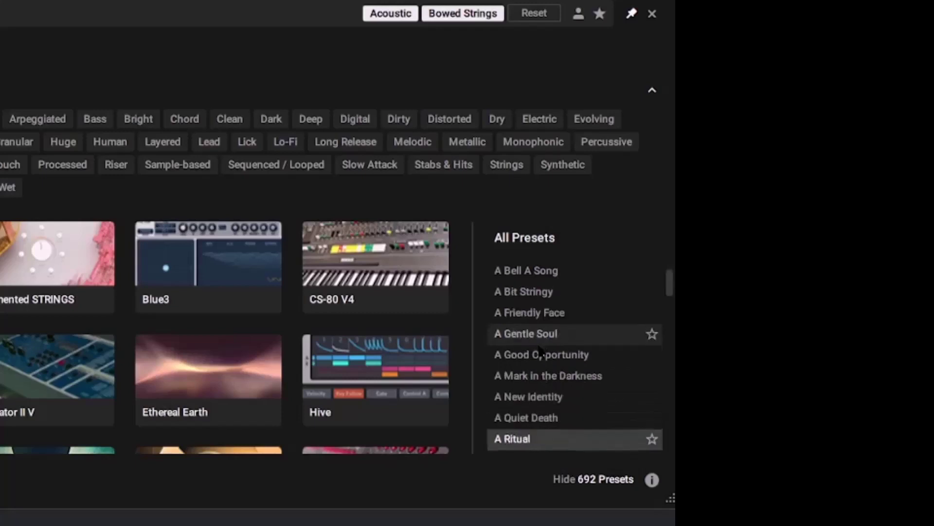
{"action": "key", "text": "Down"}
{"action": "key", "text": "Down"}
{"action": "key", "text": "Down"}
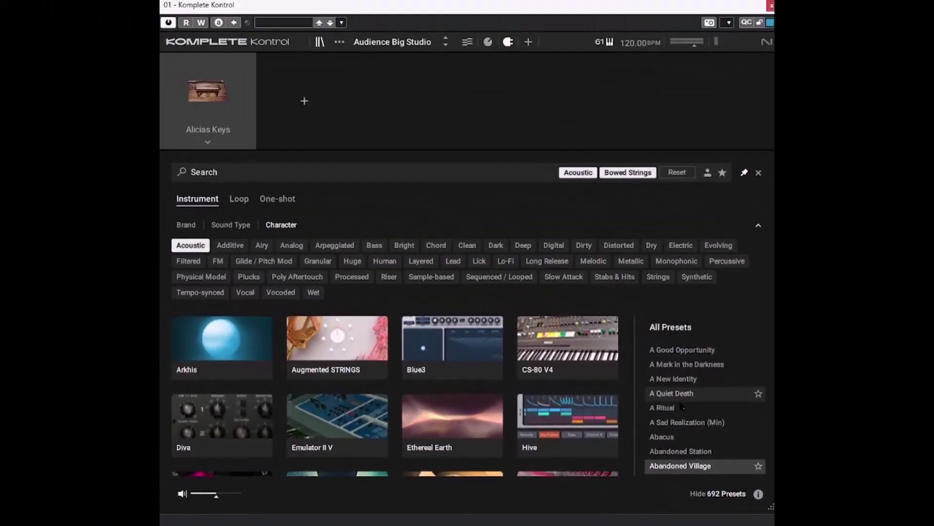
{"action": "key", "text": "Up"}
{"action": "key", "text": "Up"}
{"action": "key", "text": "Up"}
{"action": "key", "text": "Up"}
{"action": "key", "text": "Up"}
{"action": "key", "text": "Up"}
{"action": "key", "text": "Up"}
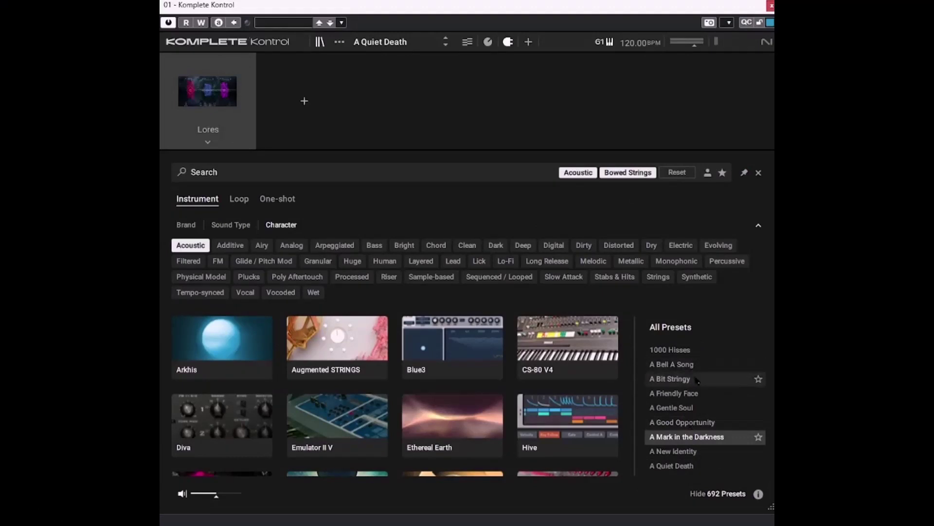
Select A Bit Stringy and load it into Diva
{"action": "left_click", "coordinate": [681, 379]}
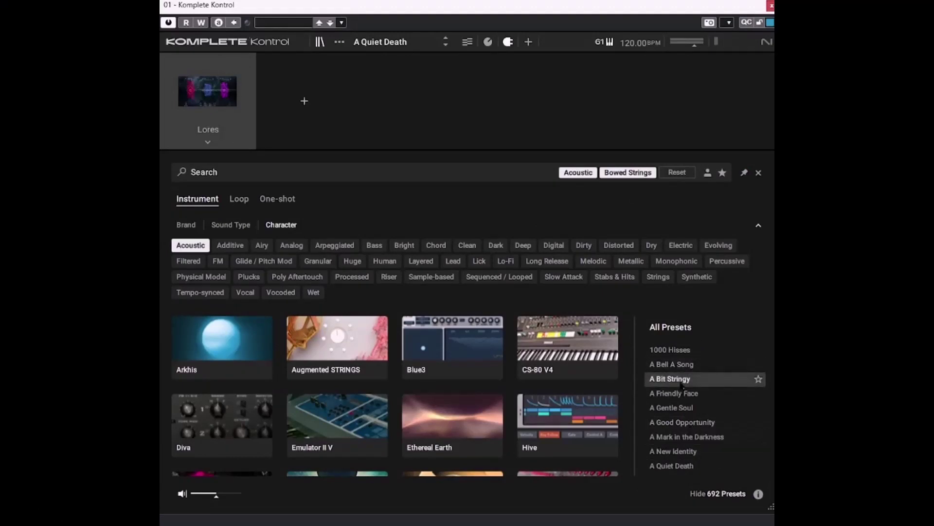
{"action": "double_click", "coordinate": [681, 383]}
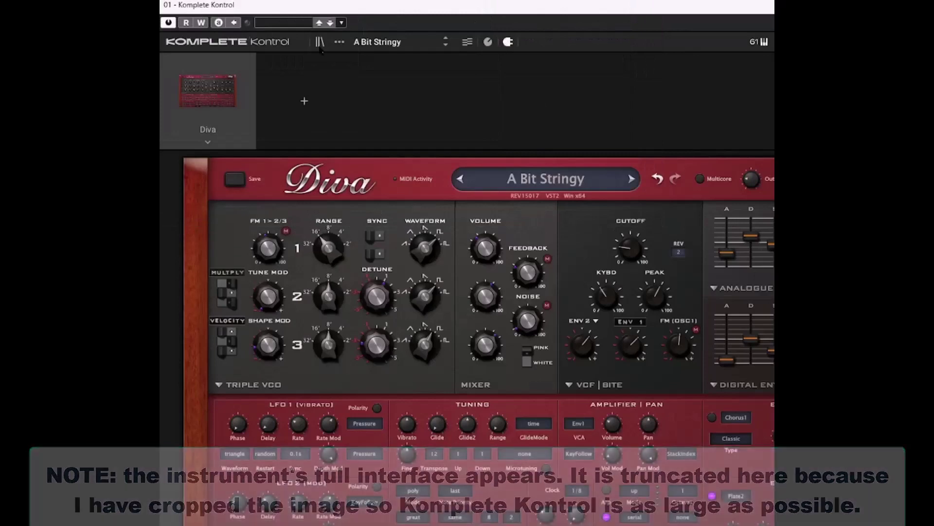
Reopen the preset browser and scroll through the 692 Acoustic Bowed Strings presets
{"action": "left_click", "coordinate": [319, 42]}
{"action": "scroll", "coordinate": [691, 420], "scroll_direction": "down", "scroll_amount": 2}
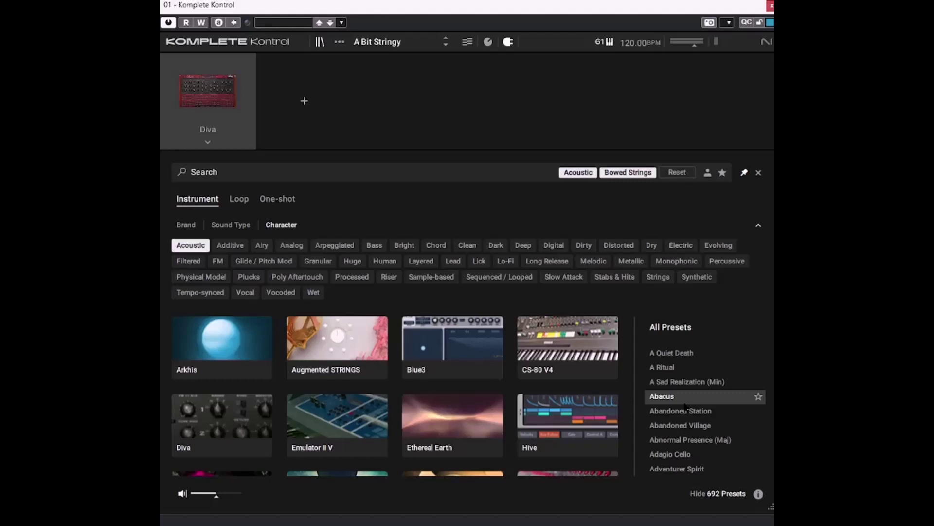
Load Abacus, Abandoned Station and Aktyla, ending with After 20 Years on Lores
{"action": "left_click", "coordinate": [684, 403]}
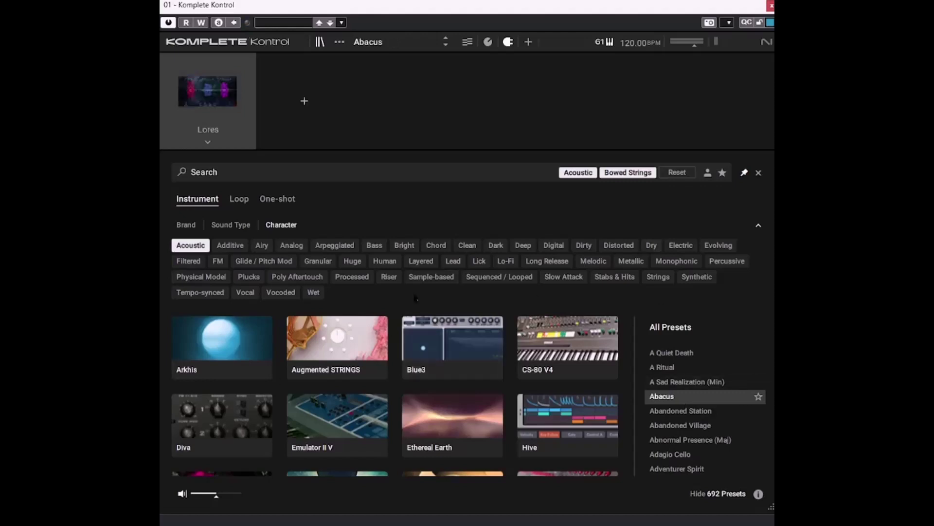
{"action": "mouse_move", "coordinate": [387, 329]}
{"action": "mouse_move", "coordinate": [457, 348]}
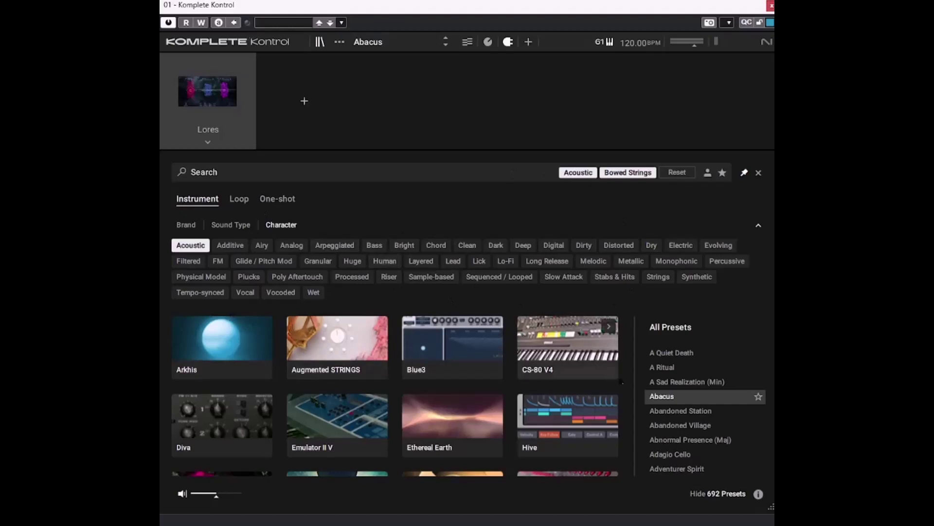
{"action": "scroll", "coordinate": [680, 395], "scroll_direction": "down", "scroll_amount": 1}
{"action": "left_click", "coordinate": [680, 393]}
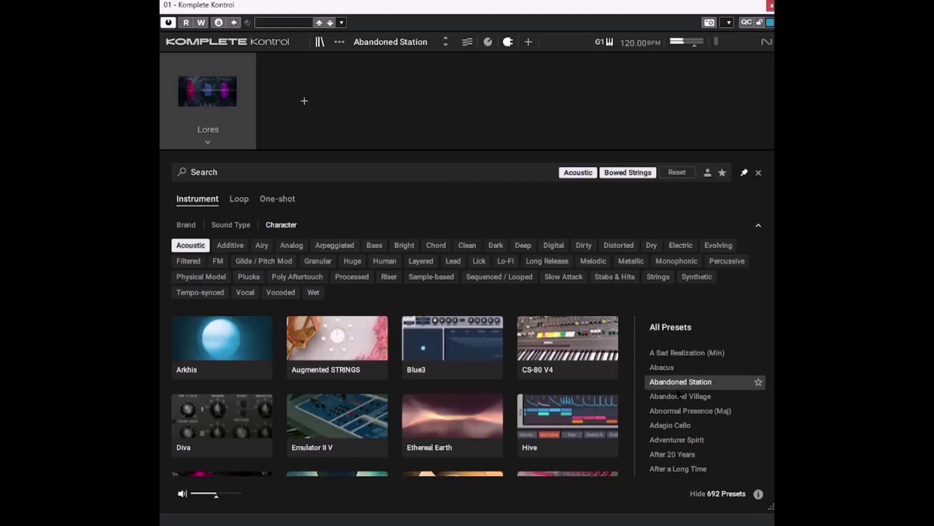
{"action": "key", "text": "Down"}
{"action": "key", "text": "Down"}
{"action": "key", "text": "Down"}
{"action": "key", "text": "Down"}
{"action": "key", "text": "Down"}
{"action": "key", "text": "Down"}
{"action": "key", "text": "Down"}
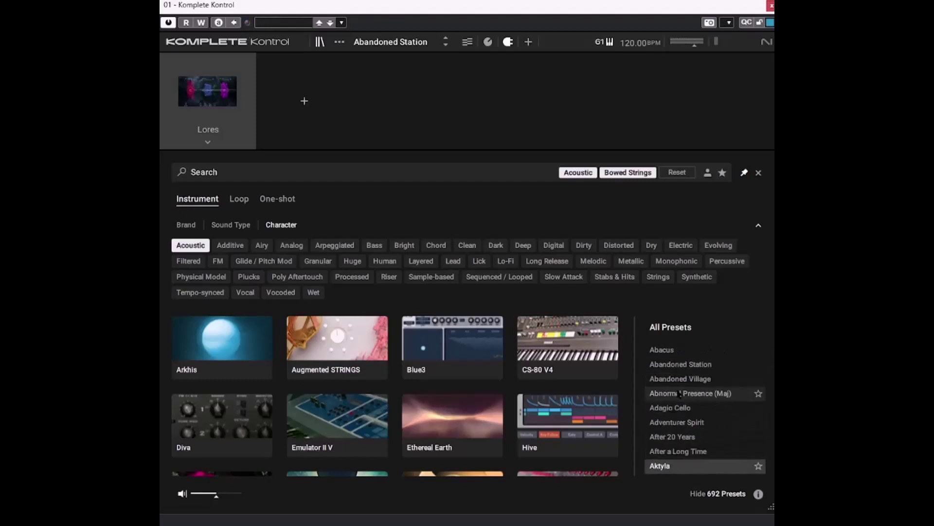
{"action": "left_click", "coordinate": [684, 443]}
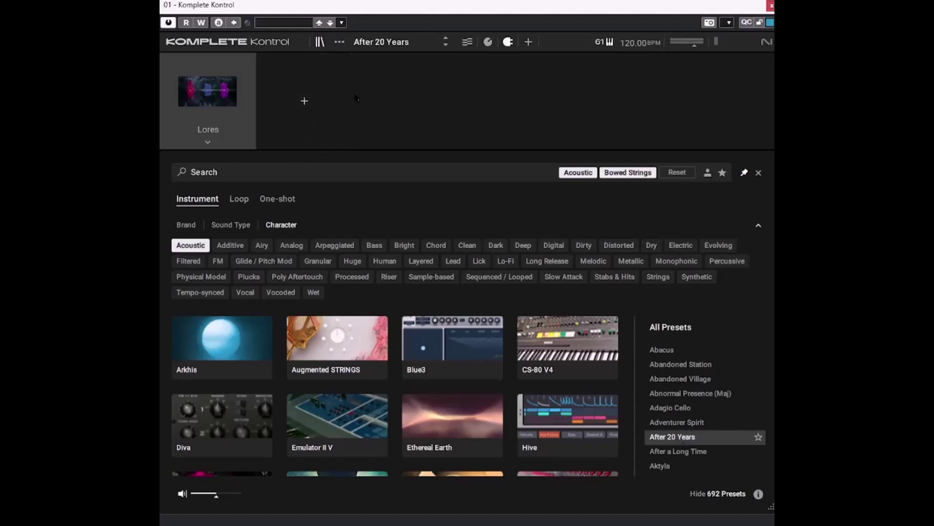
Close the preset view, reset the Acoustic and Bowed Strings filters to show all 105670 presets, and browse by Brand
{"action": "left_click", "coordinate": [320, 43]}
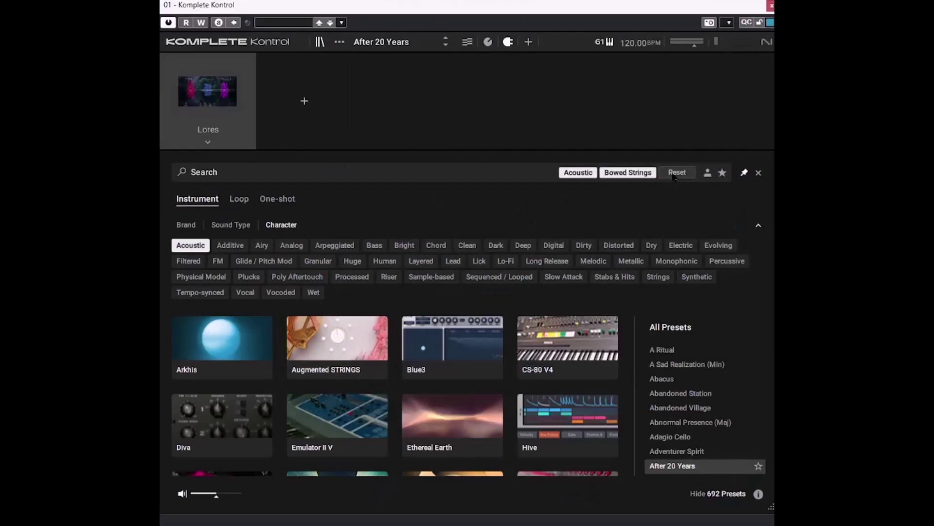
{"action": "left_click", "coordinate": [677, 173]}
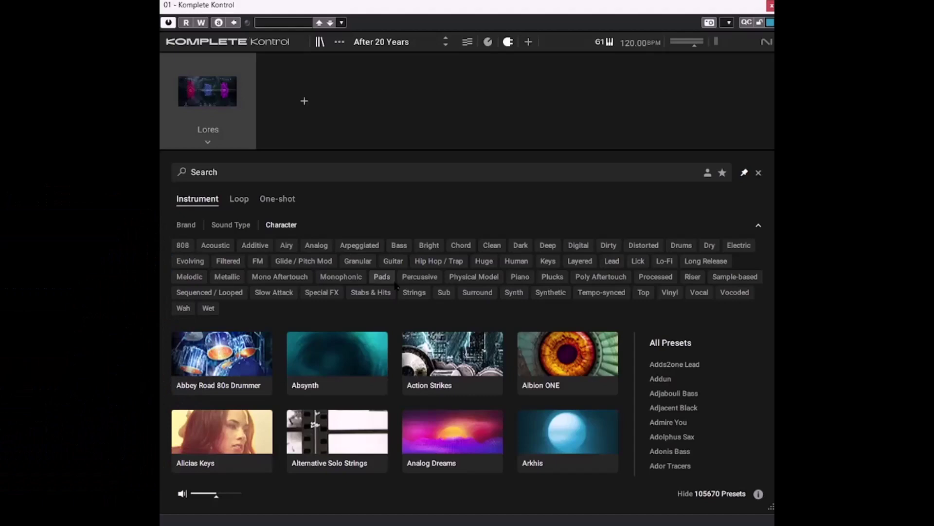
{"action": "left_click", "coordinate": [186, 232]}
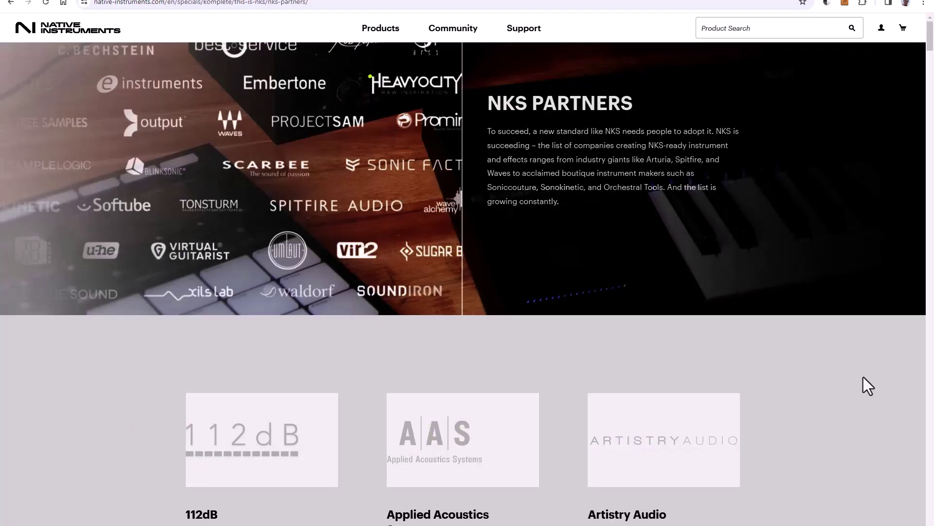
Scroll the NKS Partners list down to its final tiles: Waves, Wide Blue Sound and xils lab
{"action": "scroll", "coordinate": [863, 377], "scroll_direction": "down", "scroll_amount": 3}
{"action": "scroll", "coordinate": [863, 377], "scroll_direction": "down", "scroll_amount": 5}
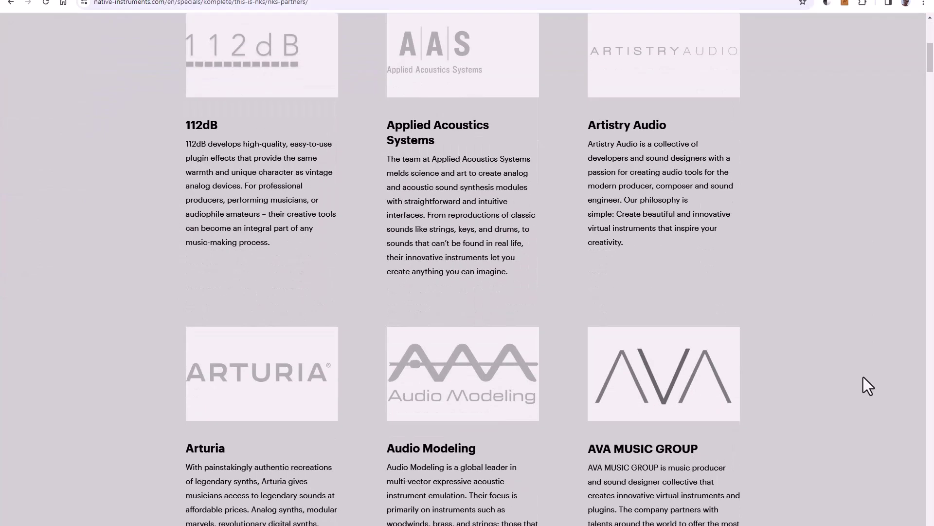
{"action": "scroll", "coordinate": [868, 386], "scroll_direction": "down", "scroll_amount": 7}
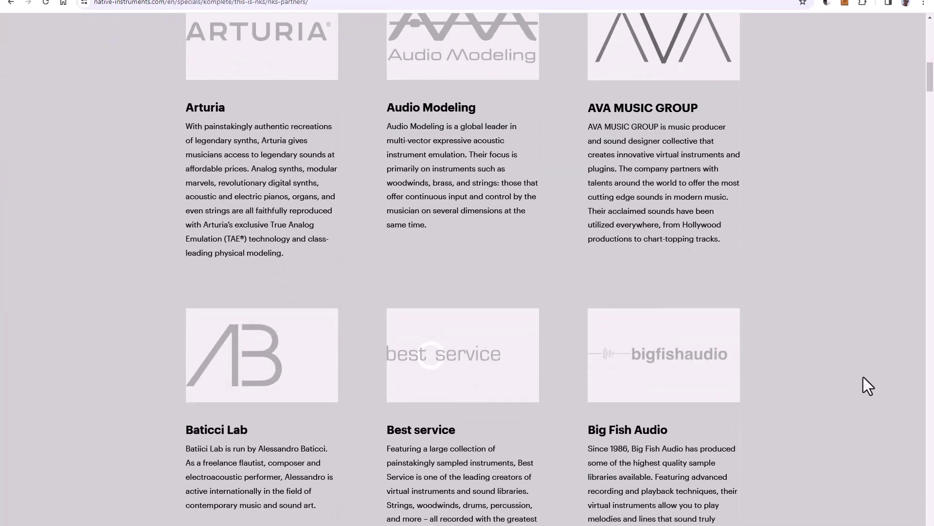
{"action": "scroll", "coordinate": [863, 376], "scroll_direction": "down", "scroll_amount": 6}
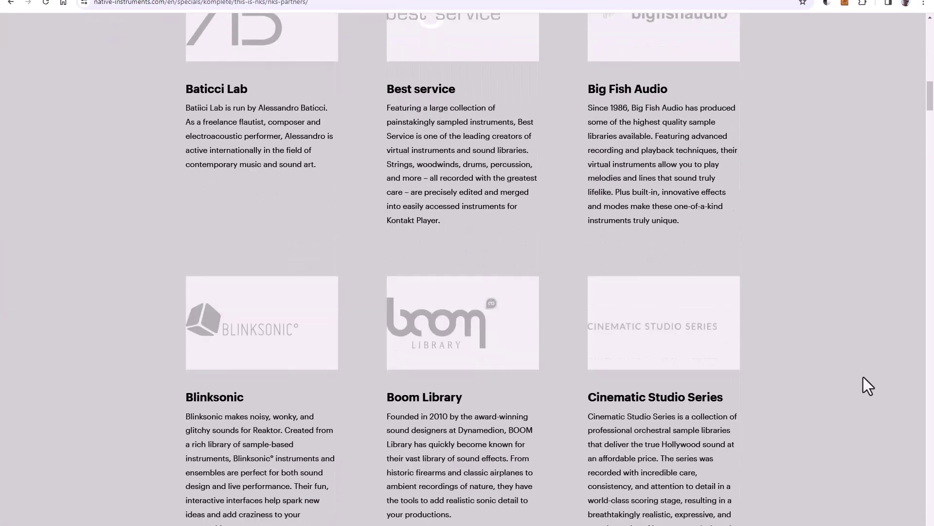
{"action": "scroll", "coordinate": [863, 376], "scroll_direction": "down", "scroll_amount": 4}
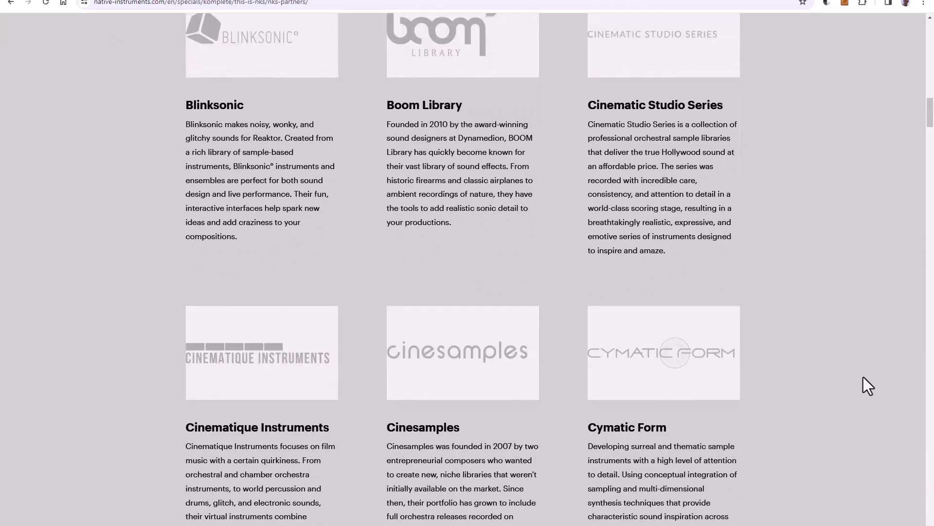
{"action": "scroll", "coordinate": [863, 378], "scroll_direction": "down", "scroll_amount": 6}
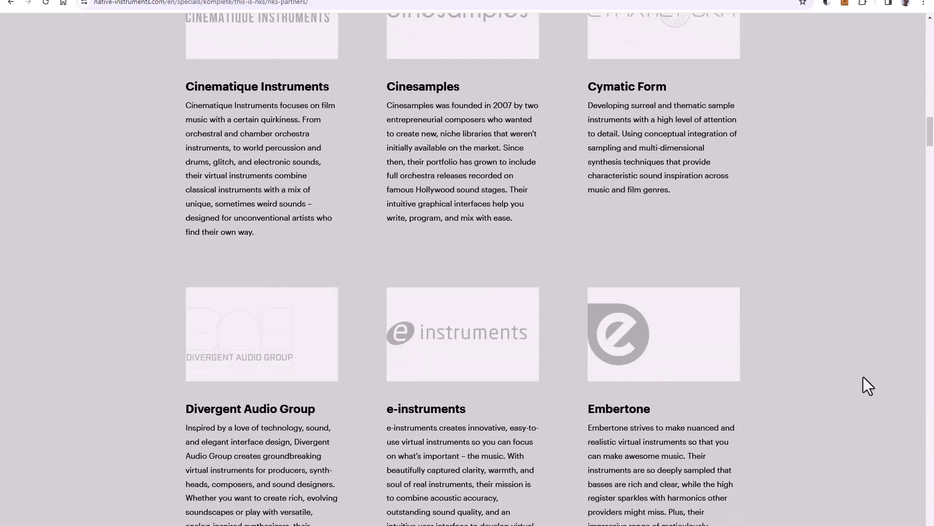
{"action": "scroll", "coordinate": [864, 377], "scroll_direction": "down", "scroll_amount": 6}
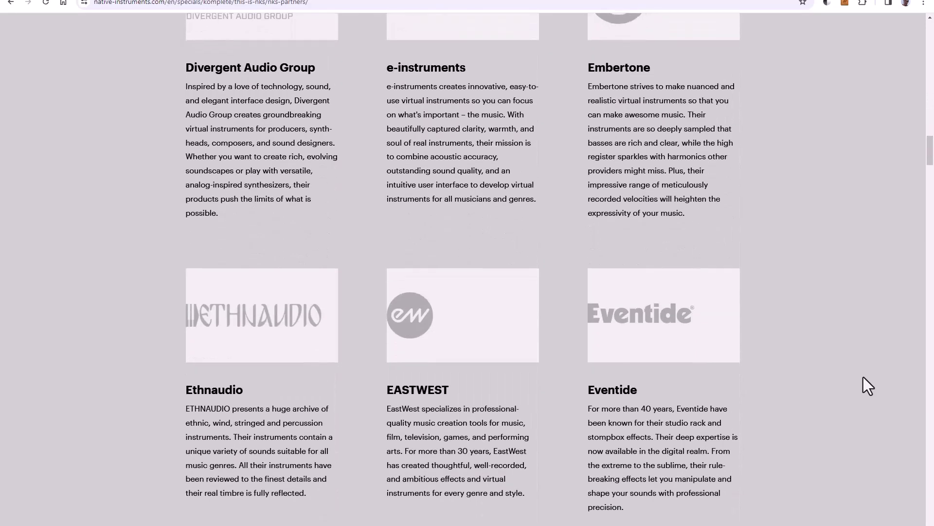
{"action": "scroll", "coordinate": [863, 376], "scroll_direction": "down", "scroll_amount": 7}
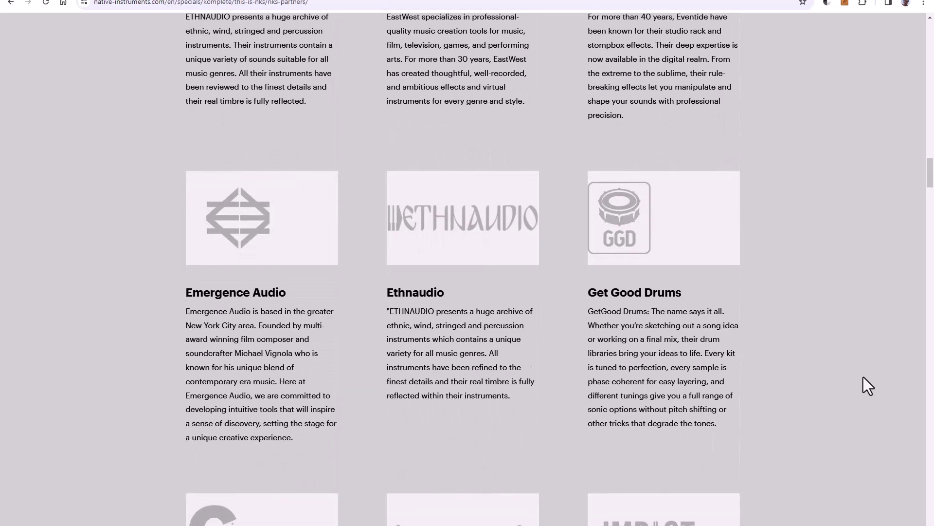
{"action": "scroll", "coordinate": [863, 376], "scroll_direction": "down", "scroll_amount": 7}
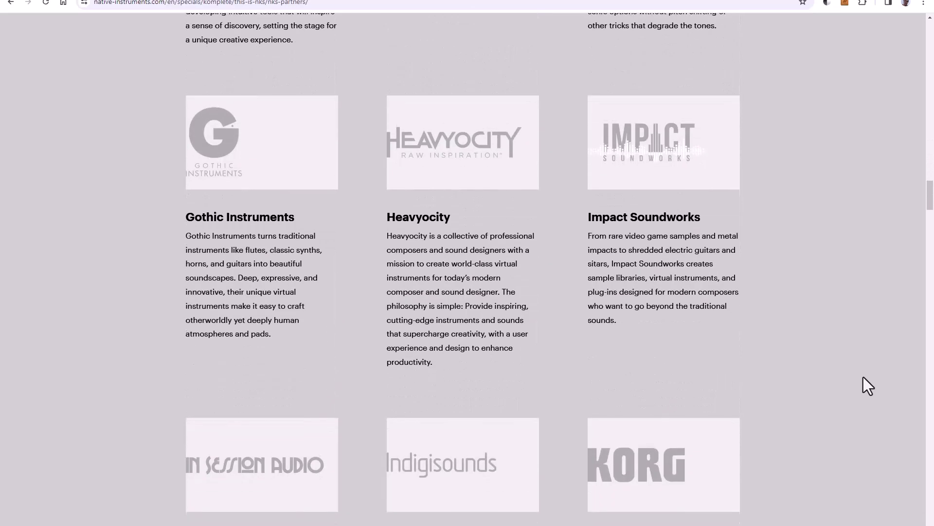
{"action": "scroll", "coordinate": [864, 377], "scroll_direction": "down", "scroll_amount": 8}
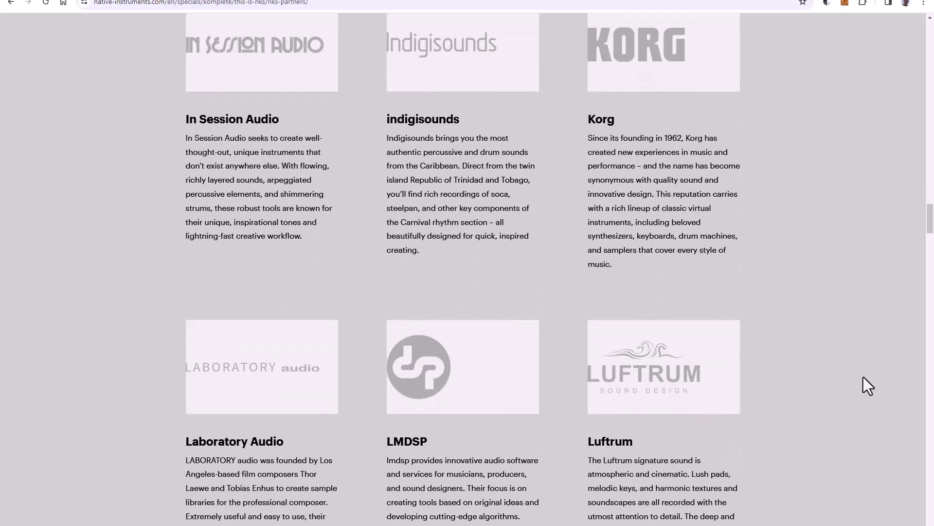
{"action": "scroll", "coordinate": [863, 377], "scroll_direction": "down", "scroll_amount": 8}
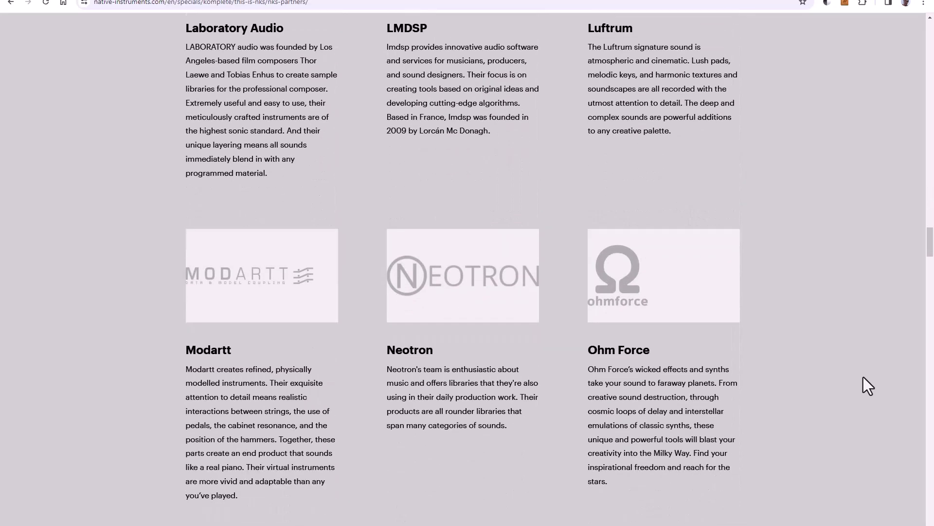
{"action": "scroll", "coordinate": [864, 377], "scroll_direction": "down", "scroll_amount": 8}
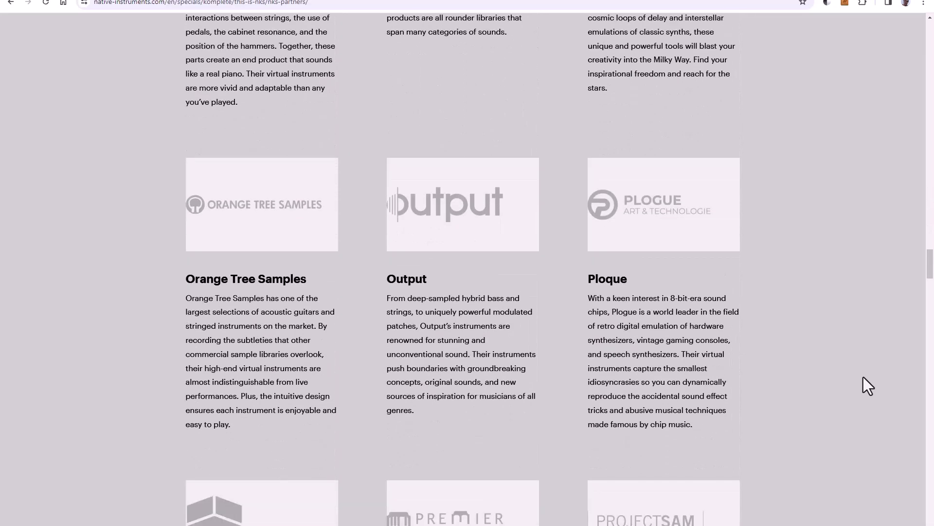
{"action": "scroll", "coordinate": [863, 377], "scroll_direction": "down", "scroll_amount": 9}
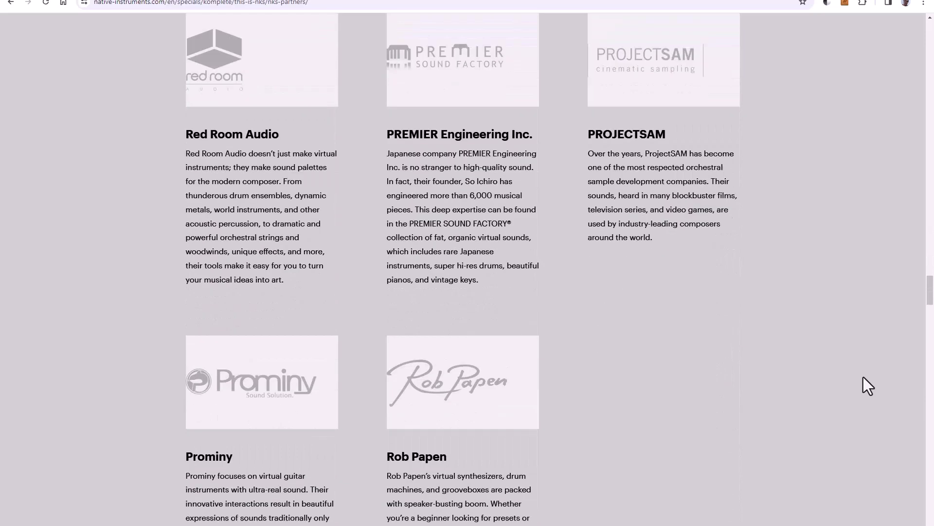
{"action": "scroll", "coordinate": [864, 377], "scroll_direction": "down", "scroll_amount": 10}
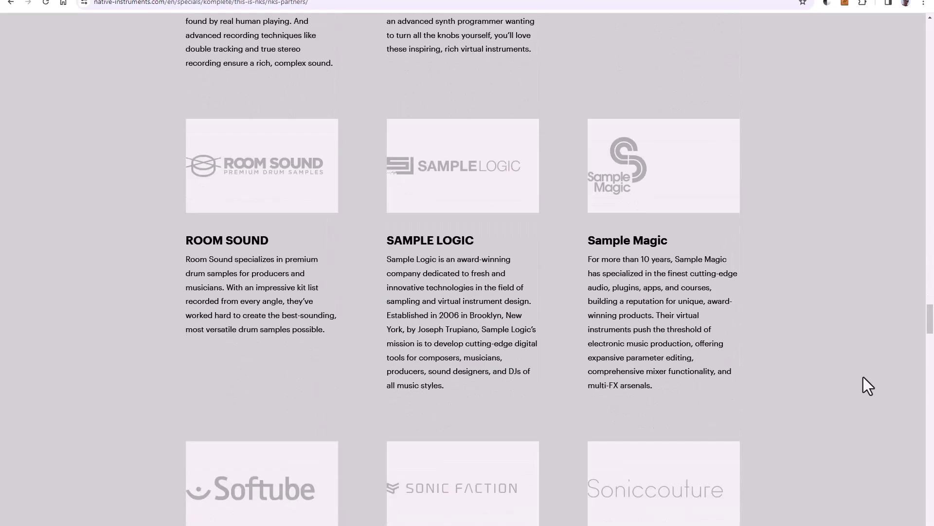
{"action": "scroll", "coordinate": [863, 376], "scroll_direction": "down", "scroll_amount": 9}
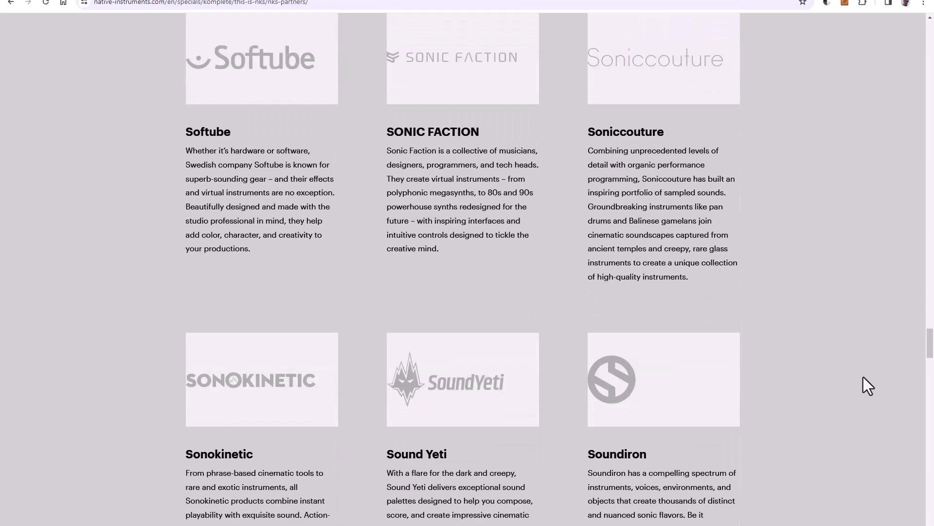
{"action": "scroll", "coordinate": [863, 376], "scroll_direction": "down", "scroll_amount": 9}
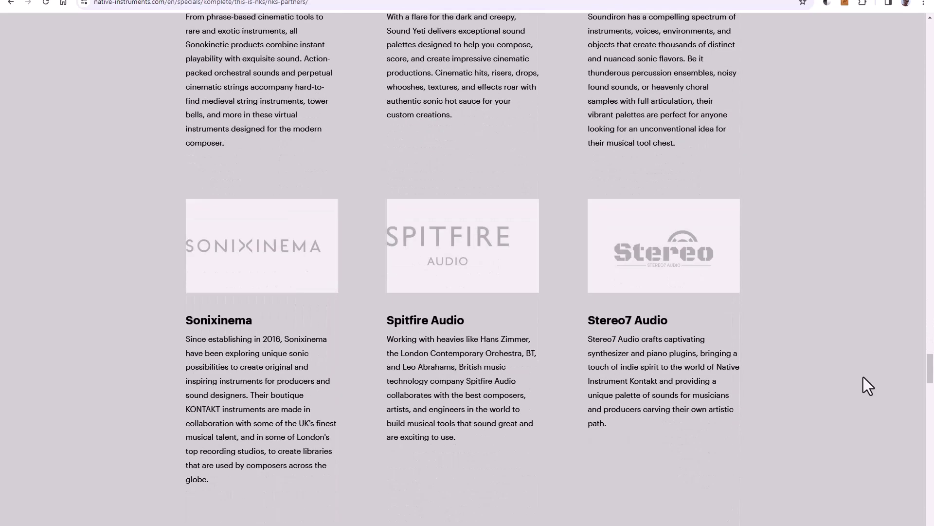
{"action": "scroll", "coordinate": [863, 377], "scroll_direction": "down", "scroll_amount": 9}
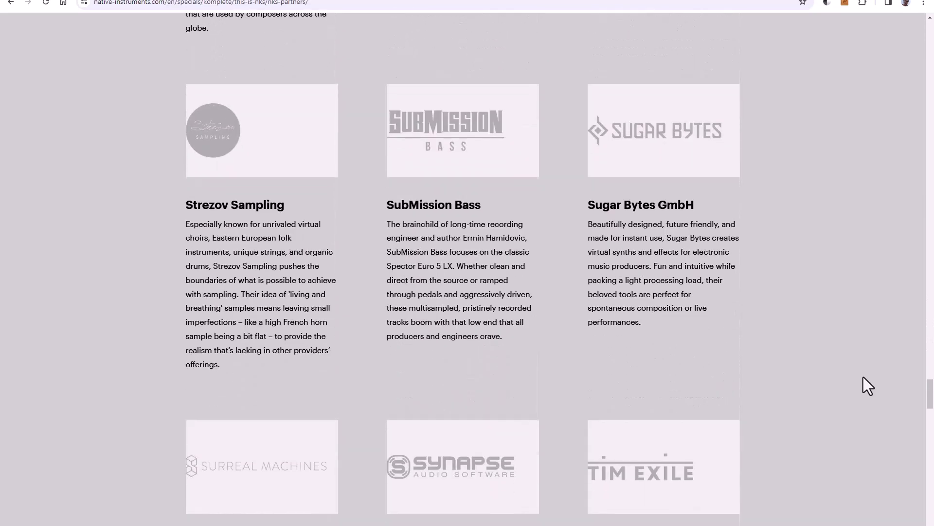
{"action": "scroll", "coordinate": [863, 377], "scroll_direction": "down", "scroll_amount": 9}
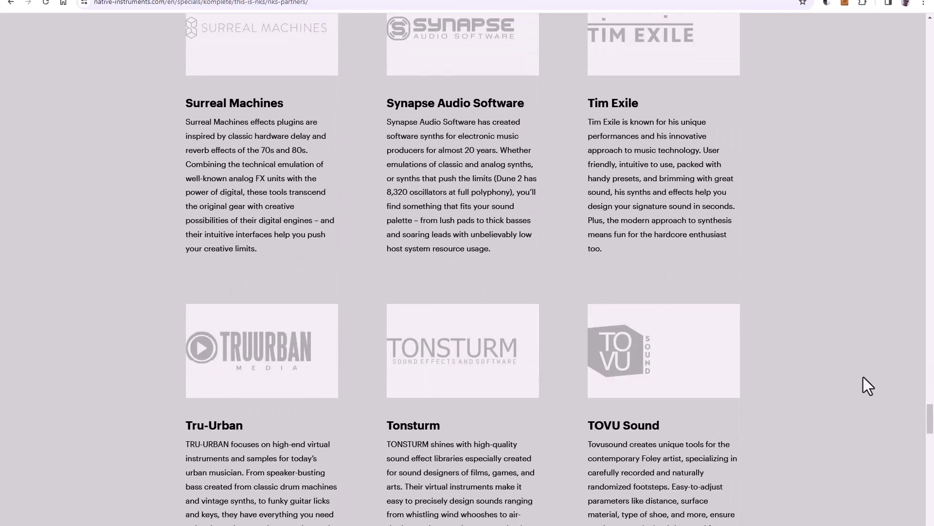
{"action": "scroll", "coordinate": [864, 377], "scroll_direction": "down", "scroll_amount": 9}
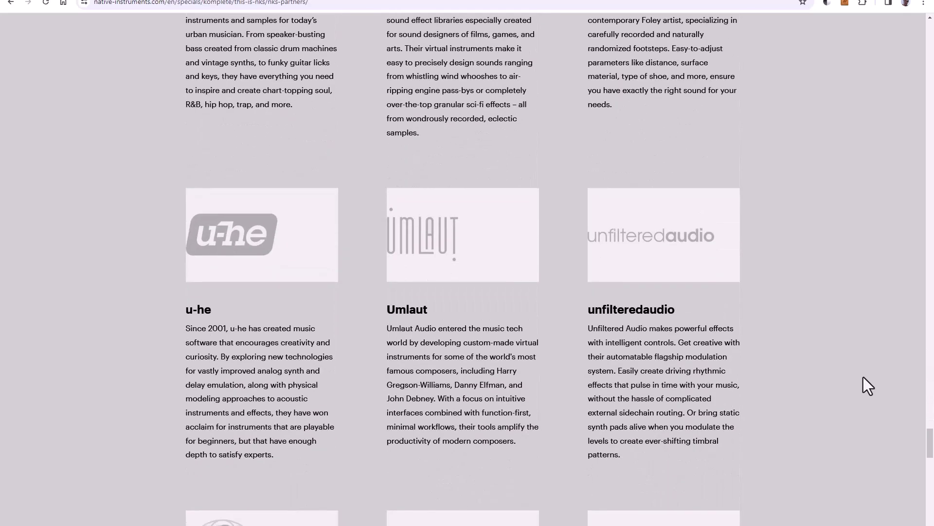
{"action": "scroll", "coordinate": [863, 377], "scroll_direction": "down", "scroll_amount": 9}
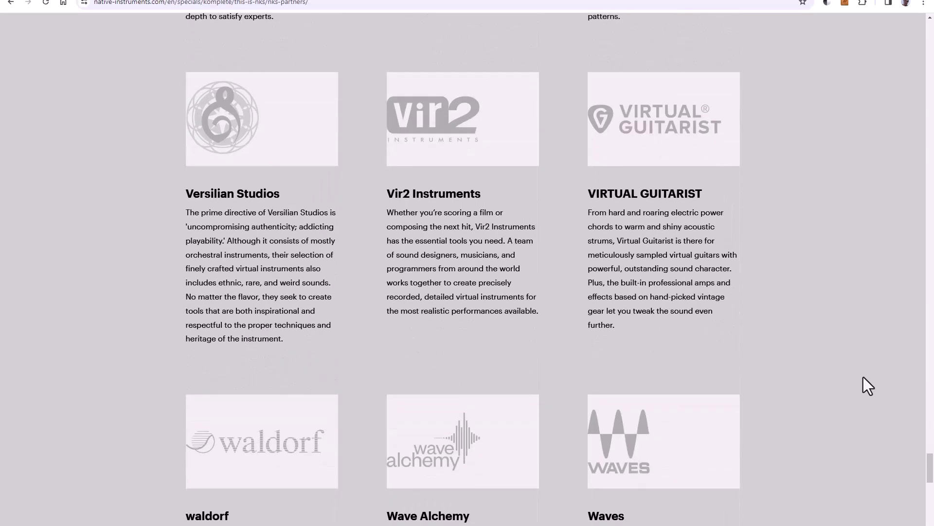
{"action": "scroll", "coordinate": [863, 376], "scroll_direction": "down", "scroll_amount": 9}
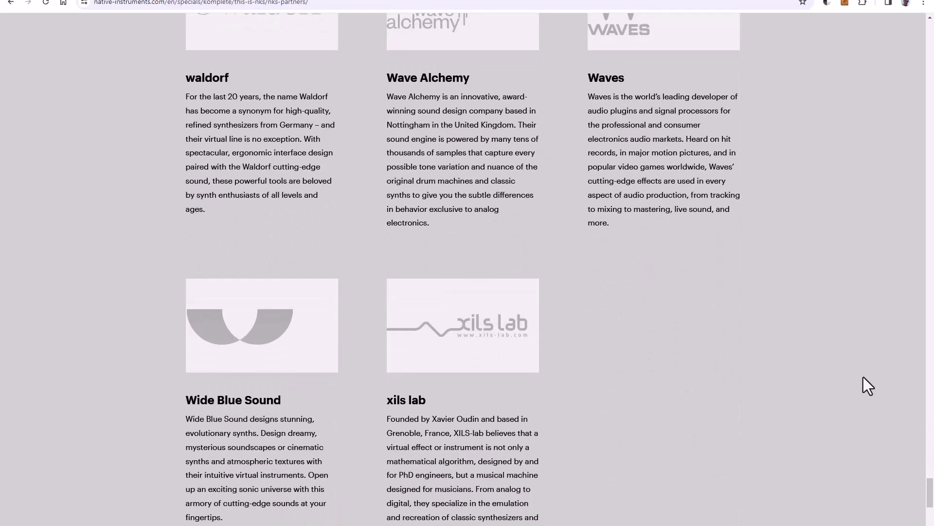
Scroll on toward the Komplete Start bundle page, 'Dive into free music production software'
{"action": "scroll", "coordinate": [863, 377], "scroll_direction": "down", "scroll_amount": 6}
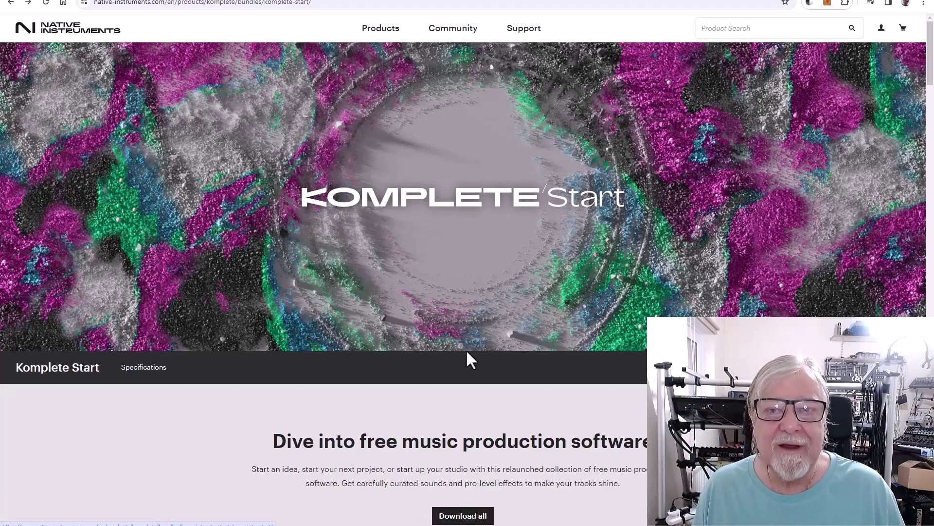
{"action": "scroll", "coordinate": [509, 361], "scroll_direction": "down", "scroll_amount": 14}
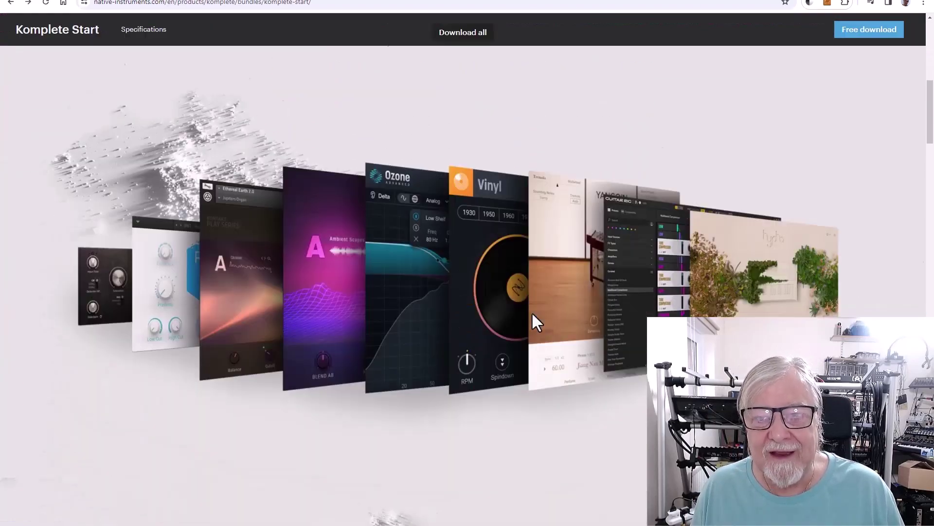
{"action": "scroll", "coordinate": [529, 309], "scroll_direction": "down", "scroll_amount": 14}
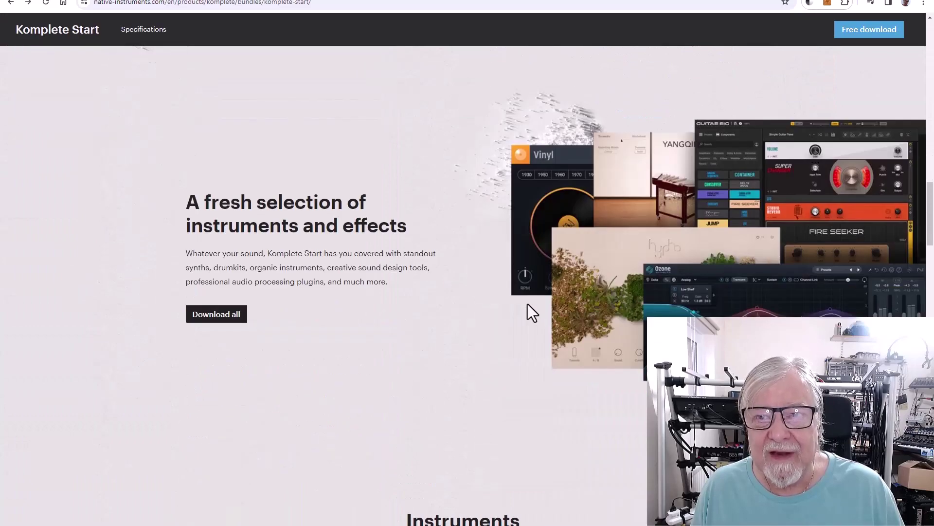
{"action": "scroll", "coordinate": [480, 271], "scroll_direction": "down", "scroll_amount": 7}
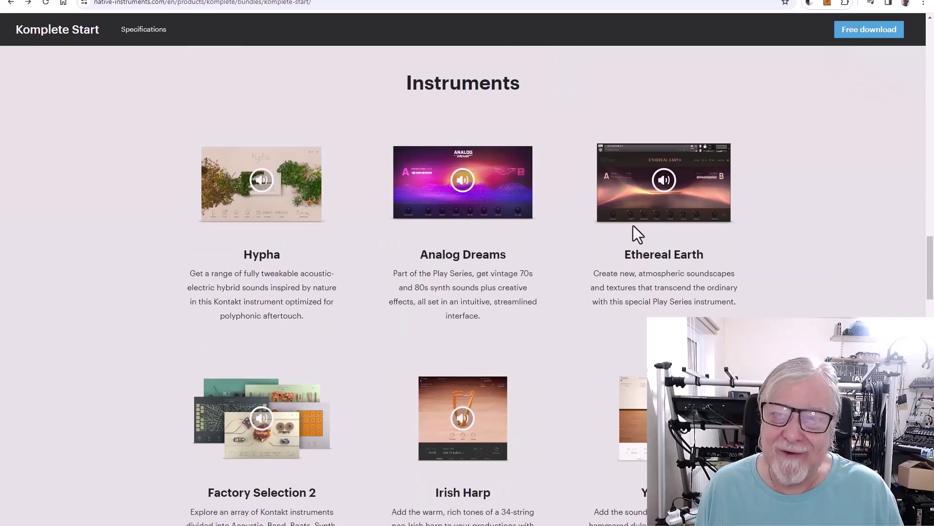
{"action": "scroll", "coordinate": [635, 226], "scroll_direction": "down", "scroll_amount": 5}
{"action": "scroll", "coordinate": [409, 229], "scroll_direction": "down", "scroll_amount": 7}
{"action": "scroll", "coordinate": [434, 291], "scroll_direction": "down", "scroll_amount": 5}
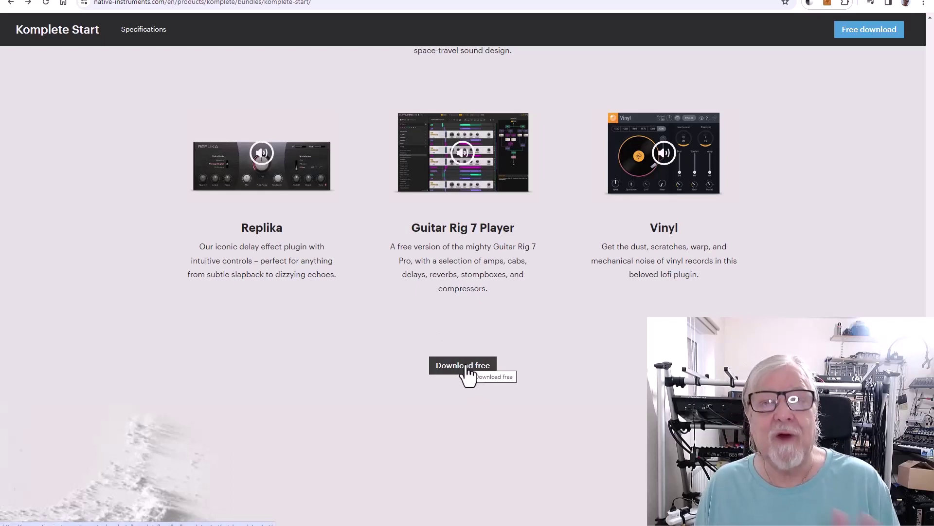
{"action": "left_click", "coordinate": [465, 368]}
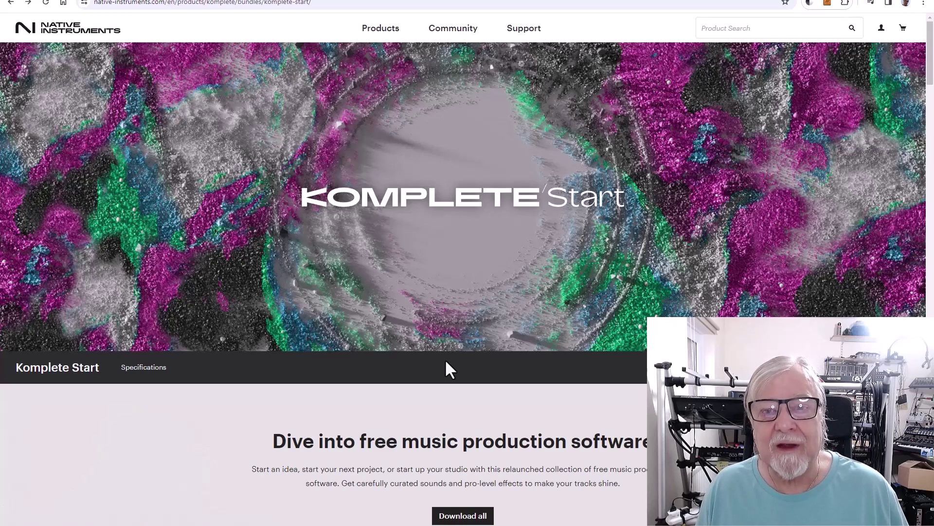
Switch to the Komplete Kontrol page tab and scroll to its S-Series, A-Series and M32 keyboard section
{"action": "key", "text": "ctrl+Tab"}
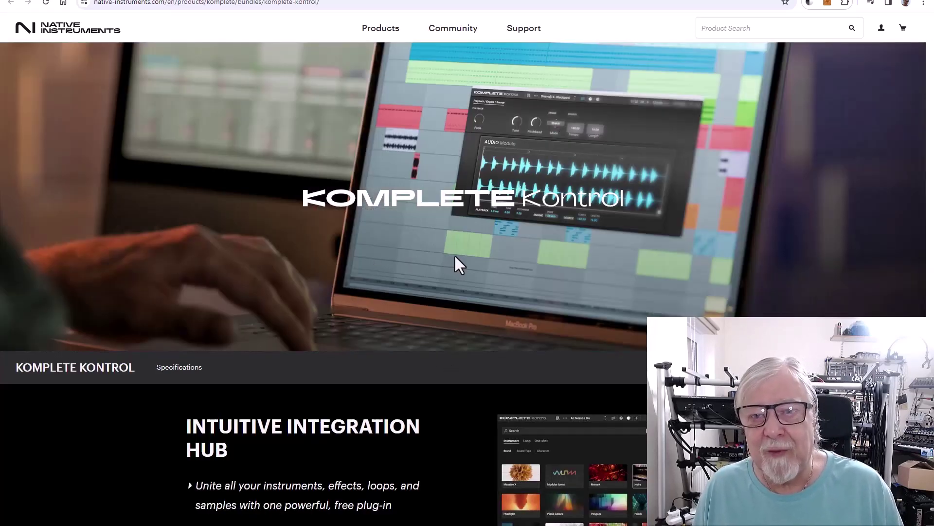
{"action": "scroll", "coordinate": [455, 257], "scroll_direction": "down", "scroll_amount": 4}
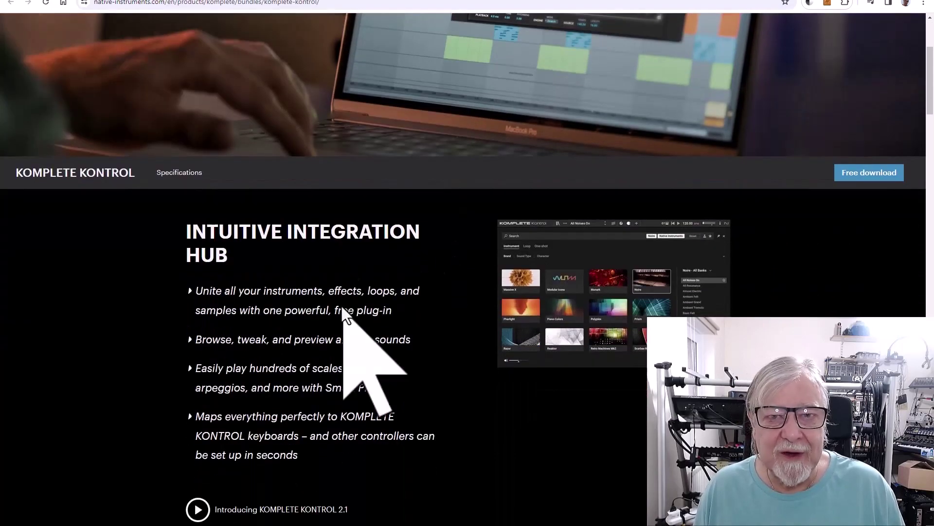
{"action": "scroll", "coordinate": [336, 314], "scroll_direction": "down", "scroll_amount": 9}
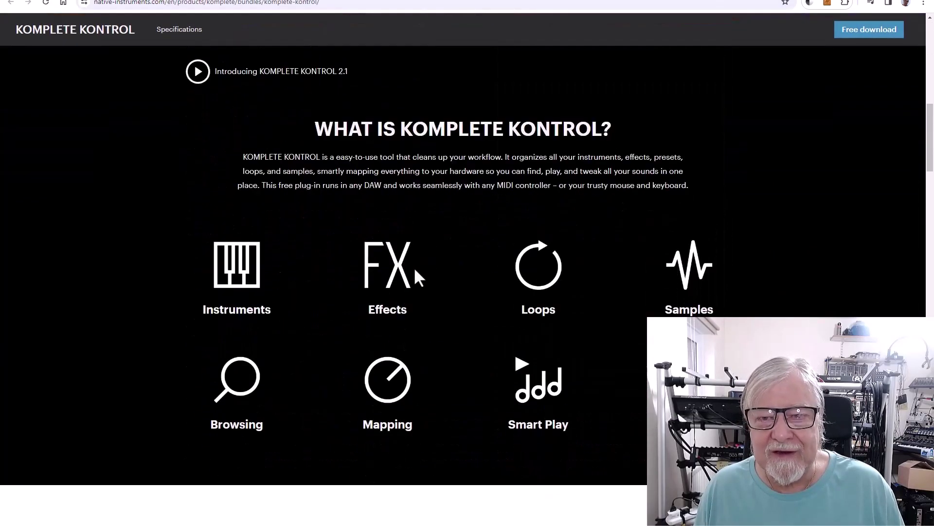
{"action": "scroll", "coordinate": [416, 275], "scroll_direction": "down", "scroll_amount": 3}
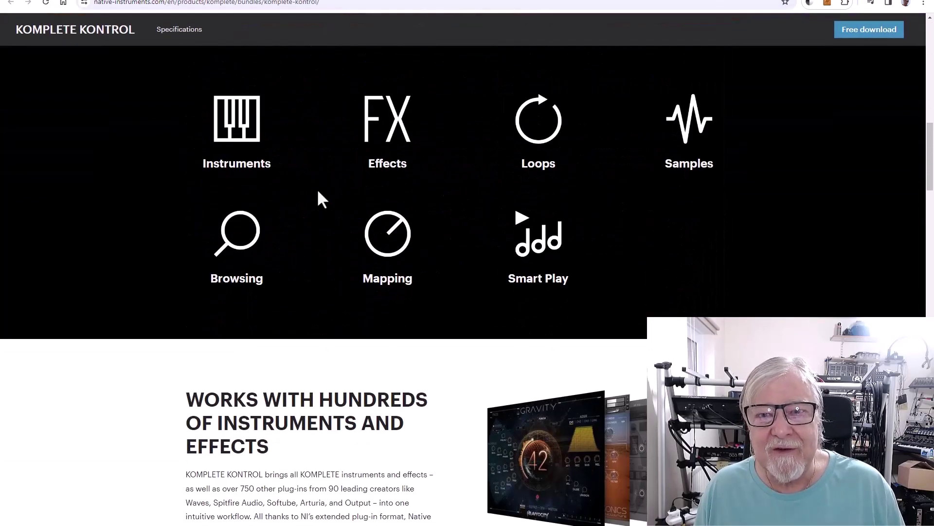
{"action": "scroll", "coordinate": [375, 225], "scroll_direction": "down", "scroll_amount": 12}
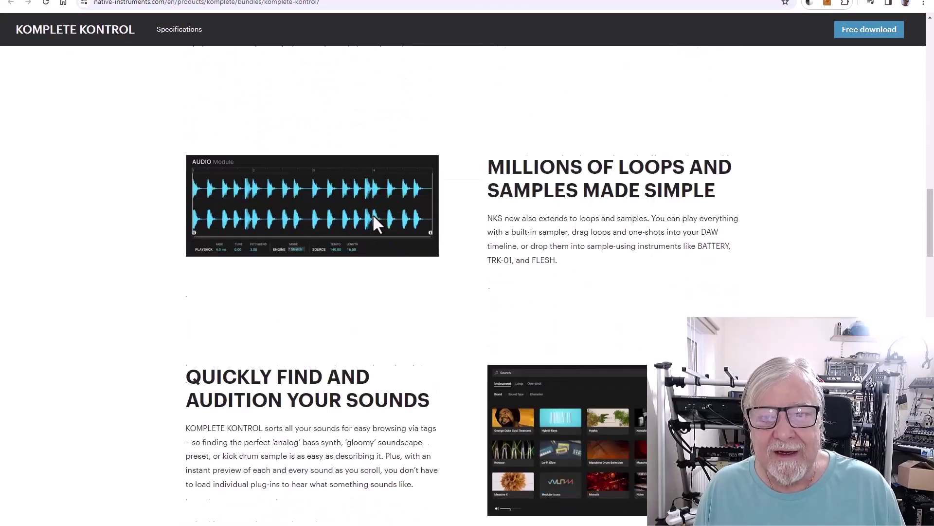
{"action": "scroll", "coordinate": [379, 219], "scroll_direction": "down", "scroll_amount": 12}
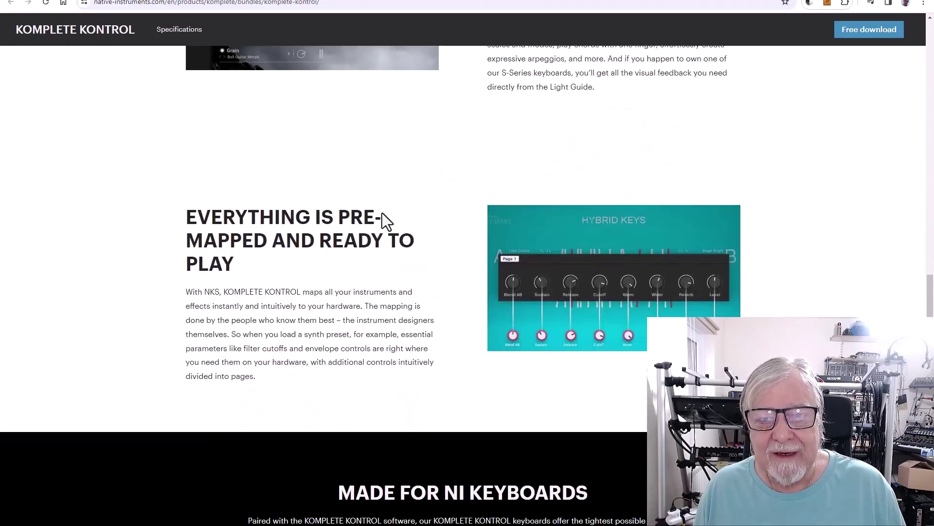
{"action": "scroll", "coordinate": [385, 221], "scroll_direction": "down", "scroll_amount": 10}
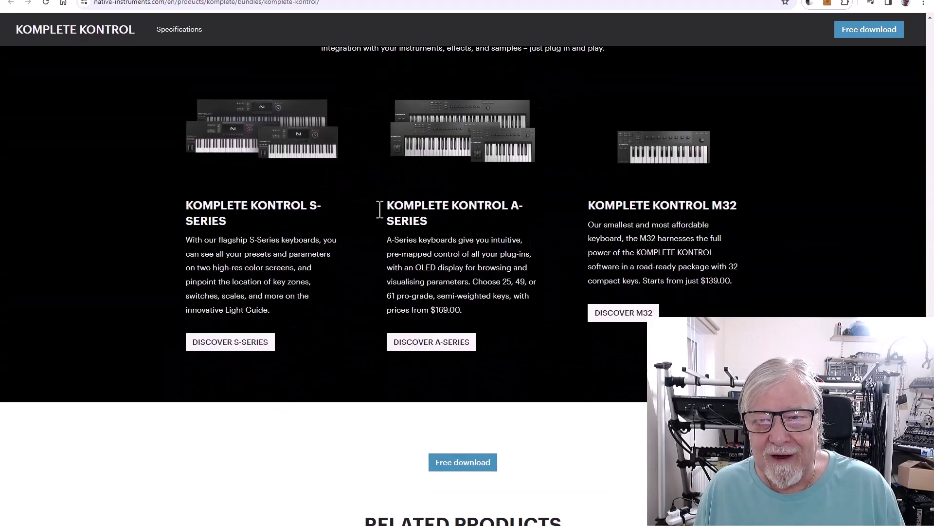
{"action": "scroll", "coordinate": [380, 212], "scroll_direction": "up", "scroll_amount": 1}
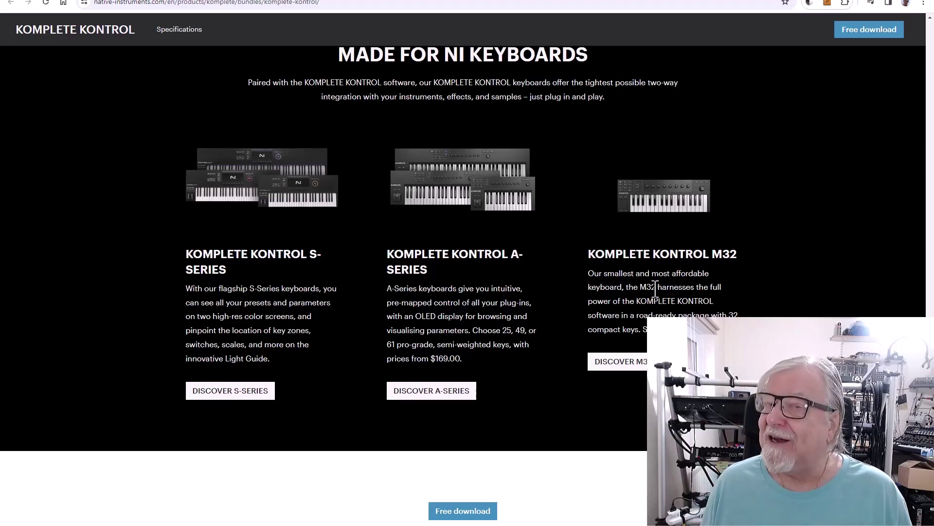
Follow Free download and Download all to reach the 'Add Komplete Start to your account' page
{"action": "scroll", "coordinate": [856, 167], "scroll_direction": "up", "scroll_amount": 1}
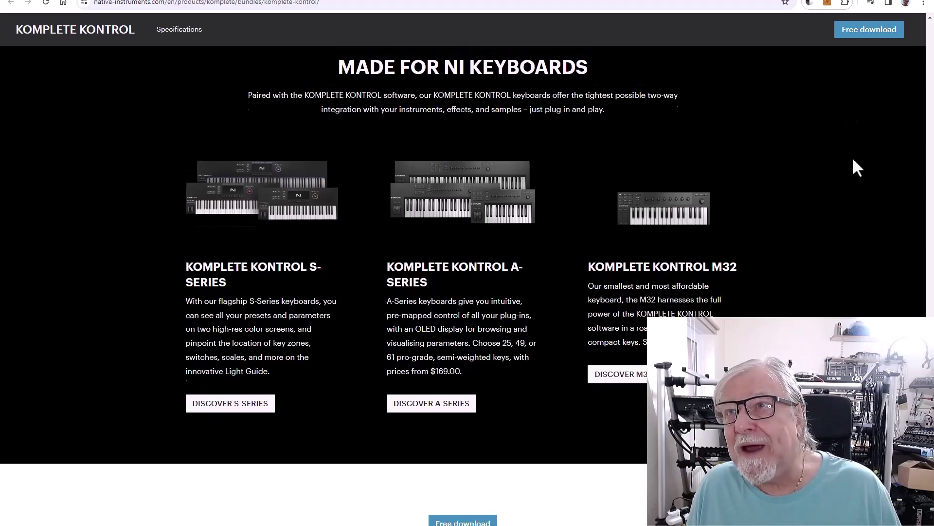
{"action": "scroll", "coordinate": [858, 169], "scroll_direction": "up", "scroll_amount": 20}
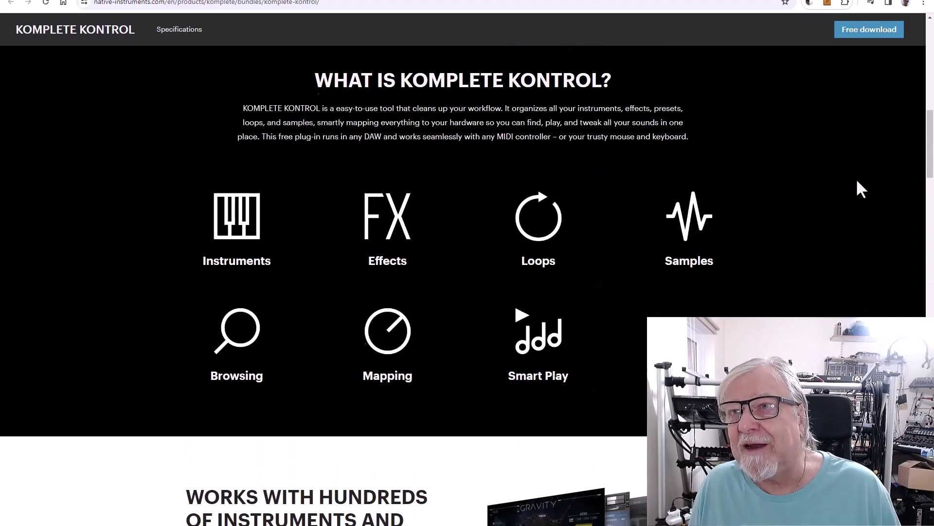
{"action": "scroll", "coordinate": [858, 185], "scroll_direction": "up", "scroll_amount": 15}
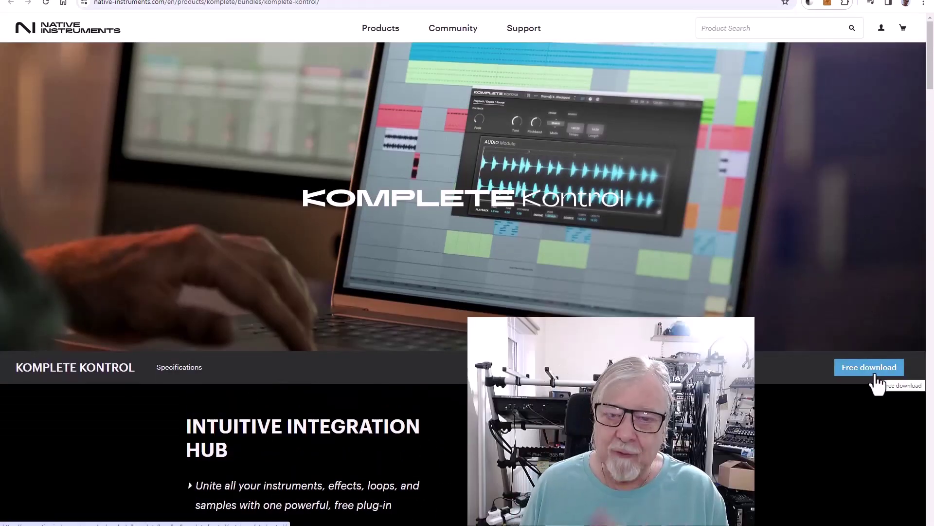
{"action": "left_click", "coordinate": [869, 368]}
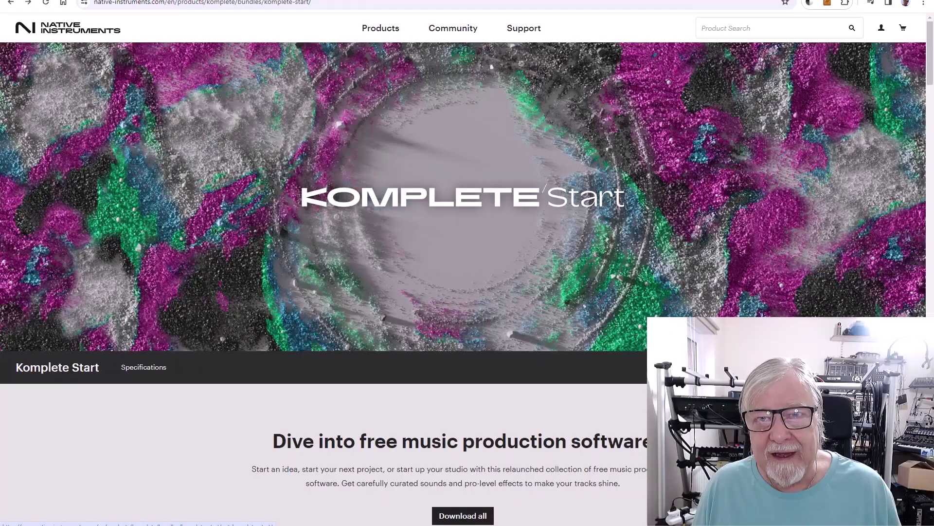
{"action": "left_click", "coordinate": [869, 367]}
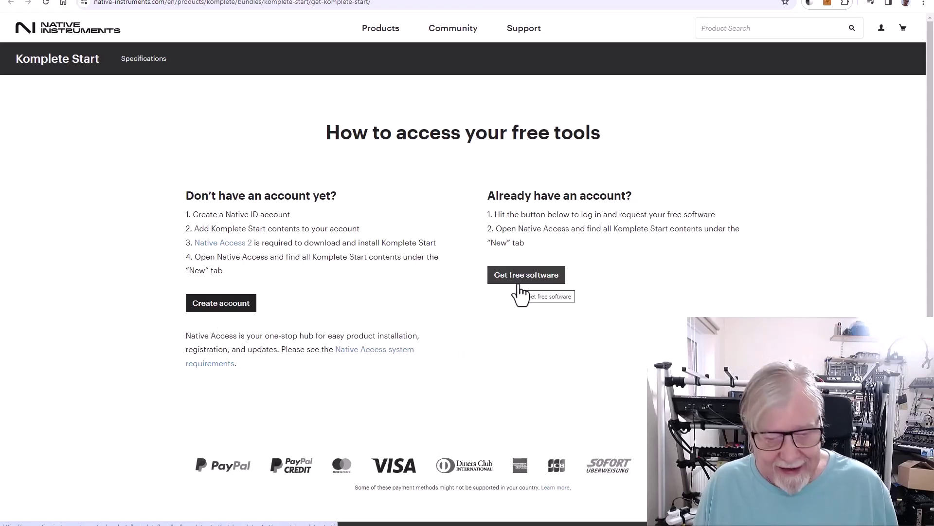
{"action": "left_click", "coordinate": [519, 283]}
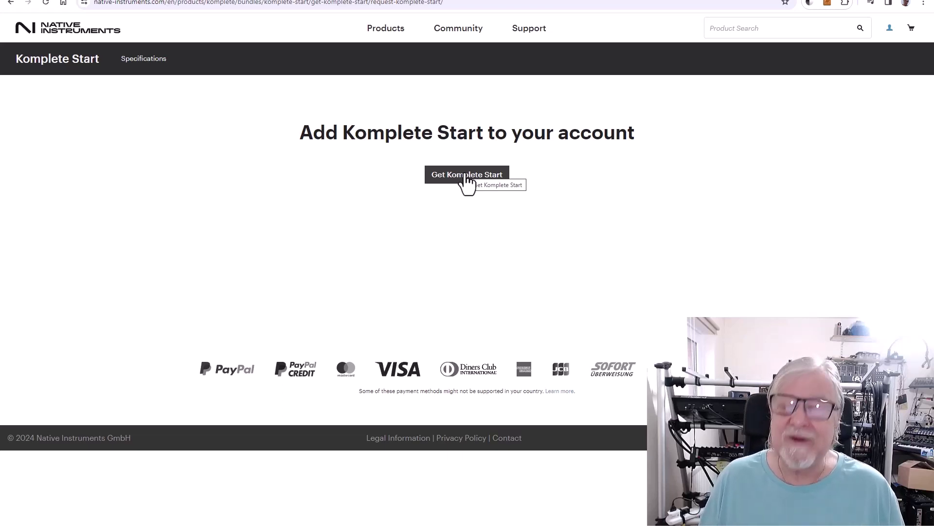
Get Komplete Start for the account and review the Native Access Windows/Mac download page
{"action": "left_click", "coordinate": [467, 176]}
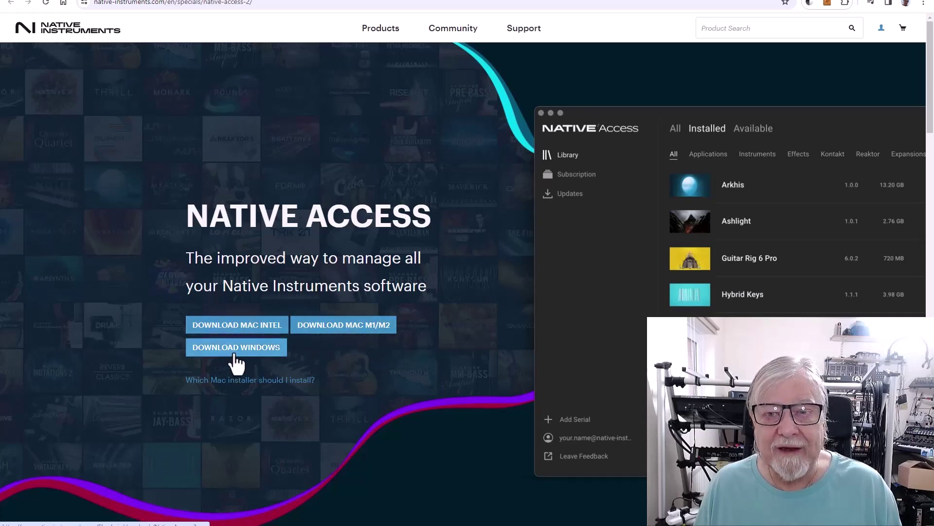
{"action": "scroll", "coordinate": [308, 355], "scroll_direction": "down", "scroll_amount": 10}
{"action": "scroll", "coordinate": [319, 331], "scroll_direction": "down", "scroll_amount": 15}
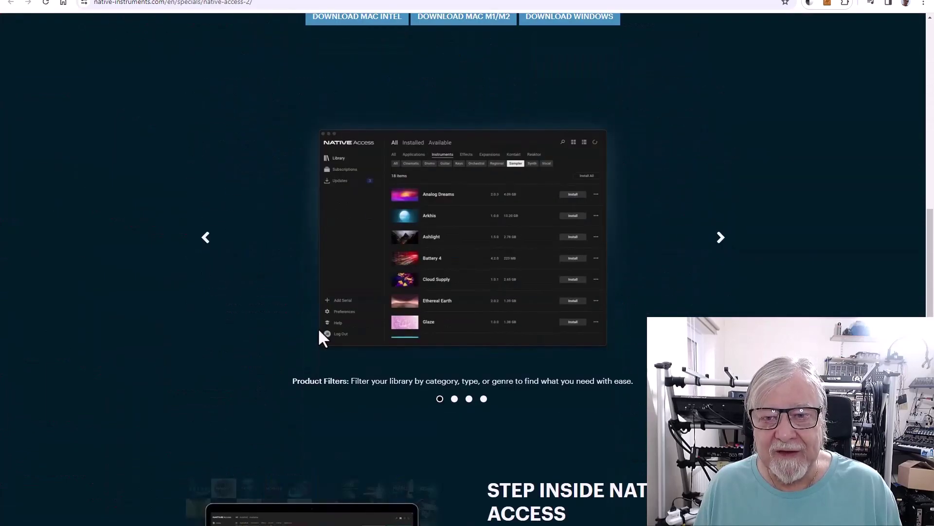
{"action": "scroll", "coordinate": [326, 334], "scroll_direction": "up", "scroll_amount": 20}
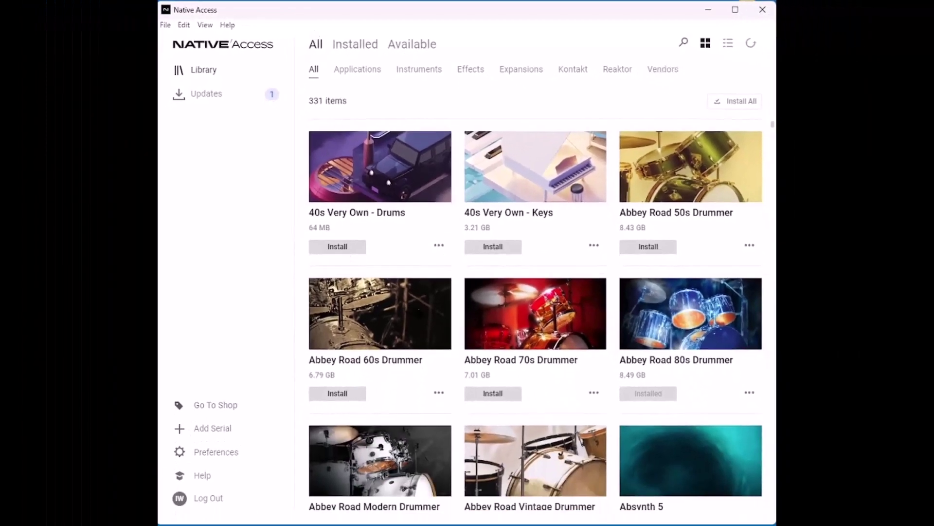
Filter the Native Access library to Installed, then to Available, showing 148 uninstalled products
{"action": "scroll", "coordinate": [535, 316], "scroll_direction": "down", "scroll_amount": 5}
{"action": "scroll", "coordinate": [421, 311], "scroll_direction": "down", "scroll_amount": 20}
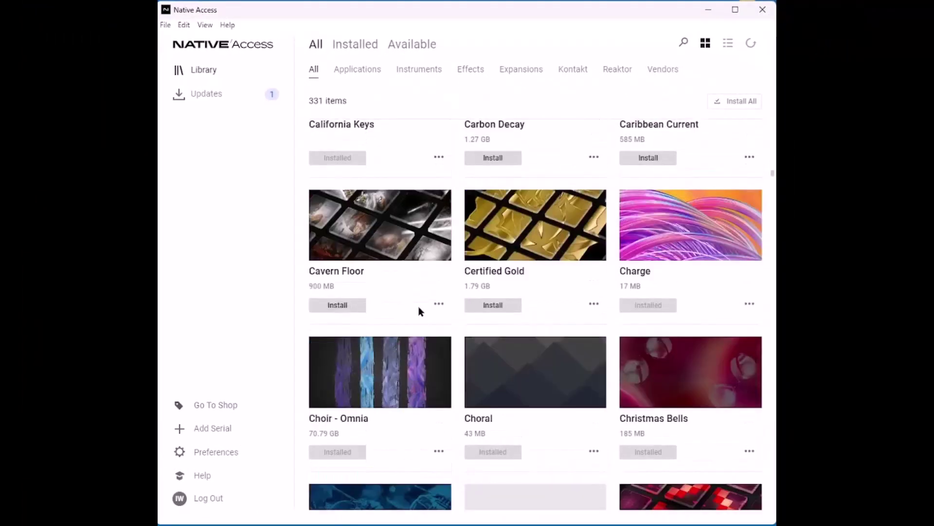
{"action": "scroll", "coordinate": [418, 306], "scroll_direction": "down", "scroll_amount": 5}
{"action": "scroll", "coordinate": [418, 306], "scroll_direction": "up", "scroll_amount": 20}
{"action": "left_click", "coordinate": [356, 48]}
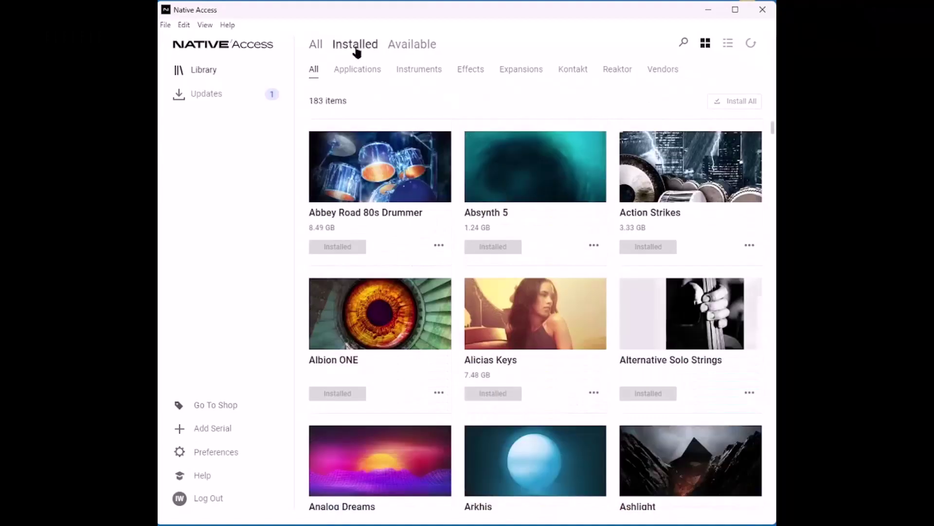
{"action": "left_click", "coordinate": [401, 44]}
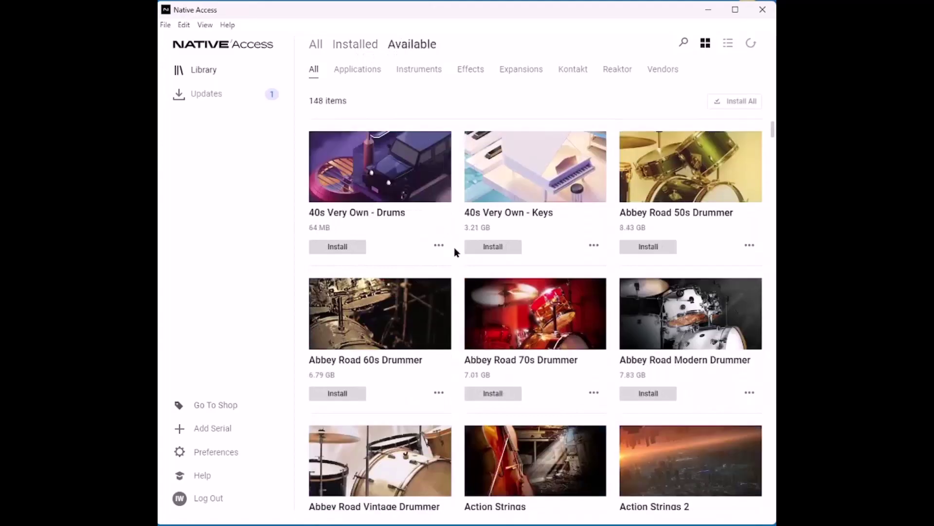
{"action": "scroll", "coordinate": [454, 250], "scroll_direction": "down", "scroll_amount": 15}
{"action": "scroll", "coordinate": [459, 261], "scroll_direction": "up", "scroll_amount": 8}
{"action": "scroll", "coordinate": [459, 262], "scroll_direction": "up", "scroll_amount": 5}
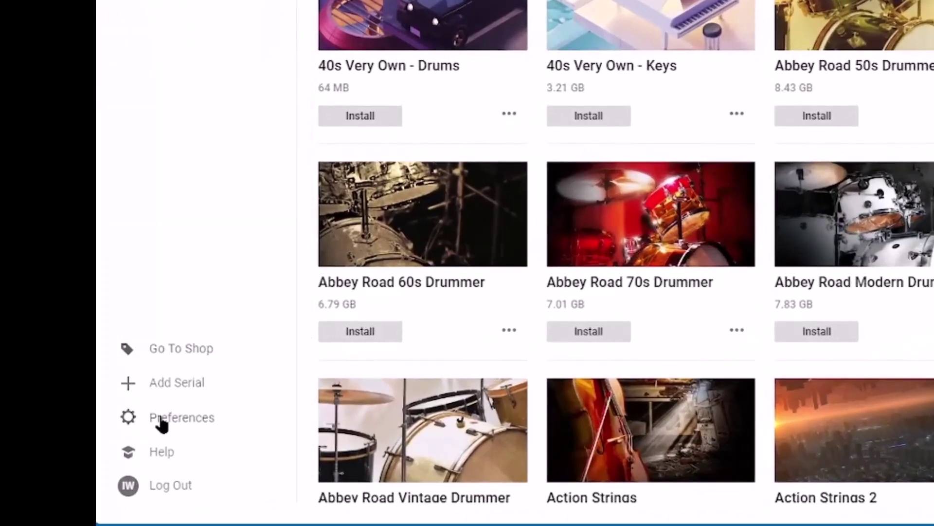
Open Preferences > File Management, showing content at D:\NI Content and applications in C:\Program Files\Native Instruments
{"action": "left_click", "coordinate": [162, 422]}
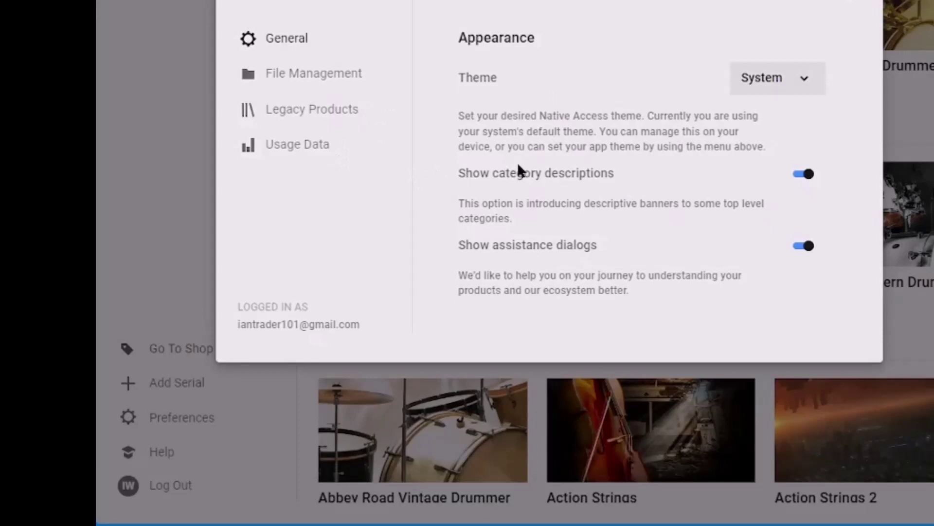
{"action": "left_click", "coordinate": [300, 78]}
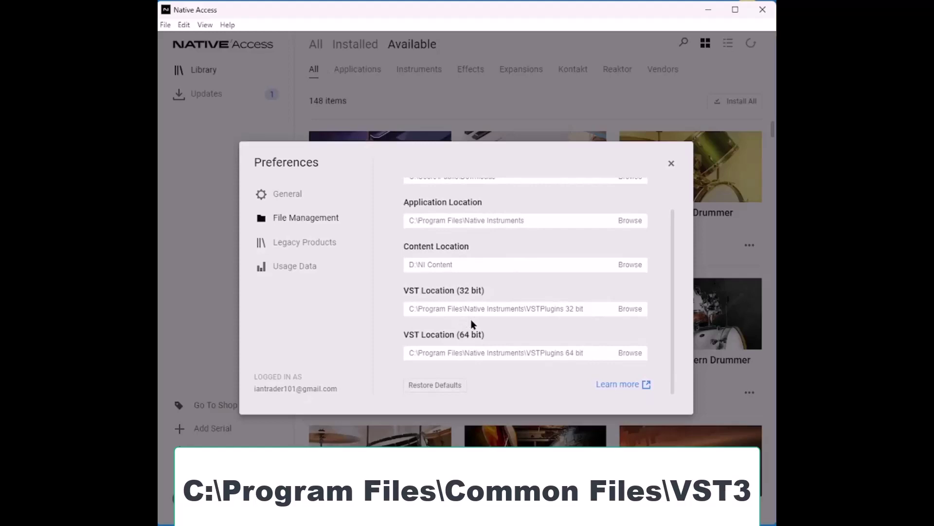
{"action": "scroll", "coordinate": [564, 263], "scroll_direction": "up", "scroll_amount": 1}
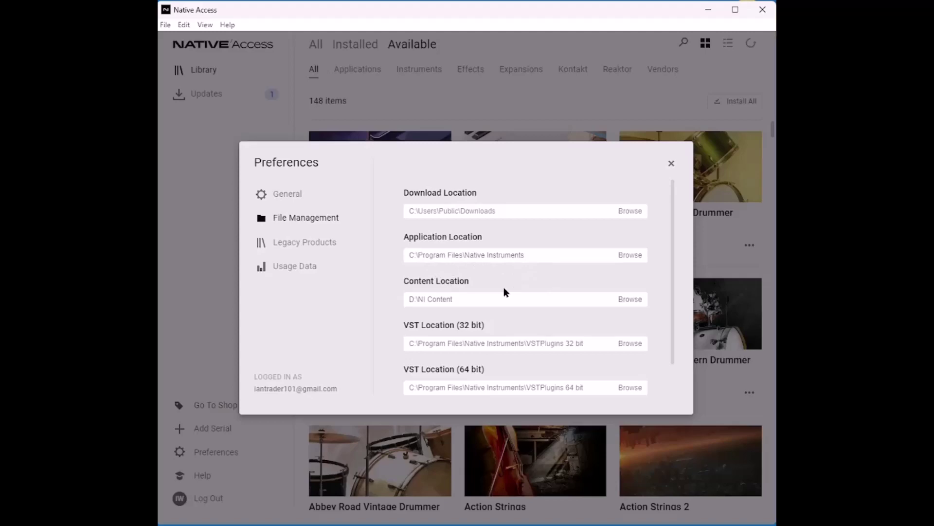
Close Preferences with Escape and scroll through the 148 Available products, starting at 40s Very Own - Drums
{"action": "key", "text": "Escape"}
{"action": "scroll", "coordinate": [475, 276], "scroll_direction": "down", "scroll_amount": 5}
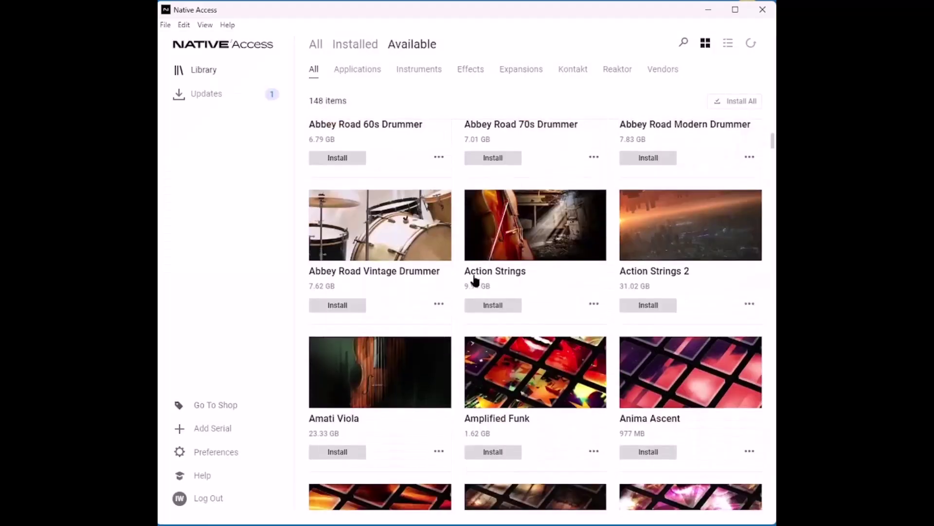
{"action": "scroll", "coordinate": [476, 278], "scroll_direction": "up", "scroll_amount": 5}
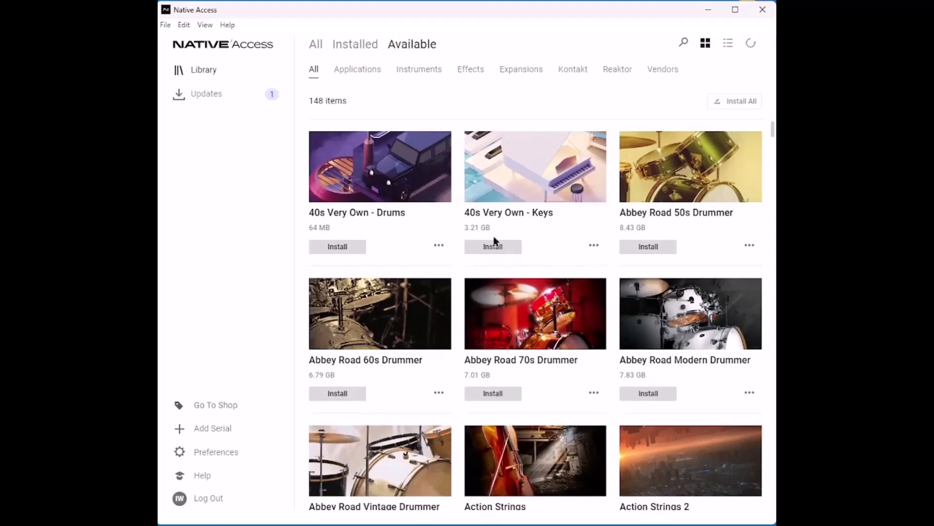
{"action": "scroll", "coordinate": [543, 305], "scroll_direction": "down", "scroll_amount": 3}
{"action": "scroll", "coordinate": [544, 302], "scroll_direction": "down", "scroll_amount": 20}
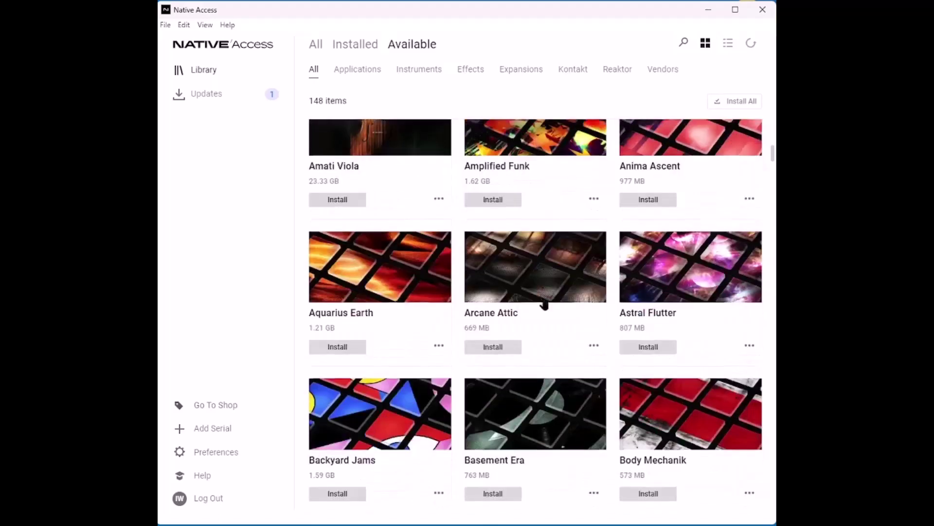
{"action": "scroll", "coordinate": [545, 303], "scroll_direction": "down", "scroll_amount": 15}
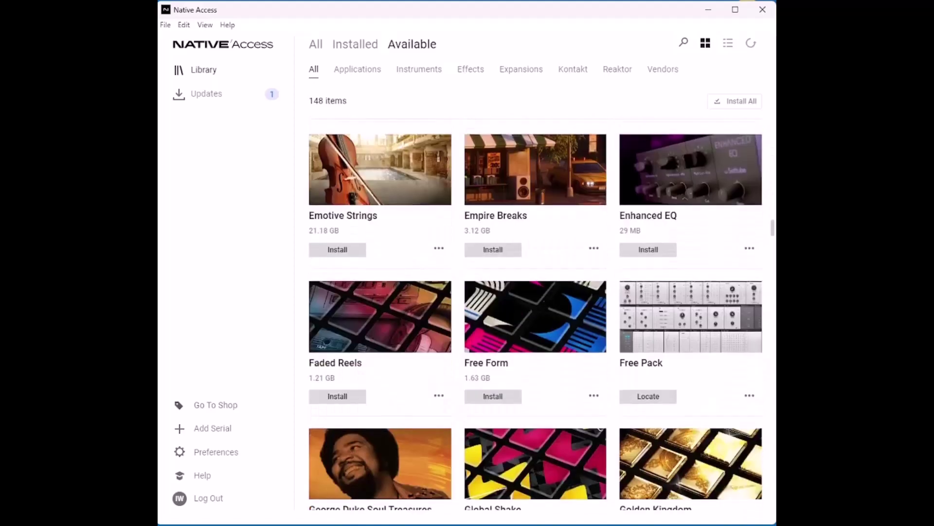
{"action": "scroll", "coordinate": [542, 302], "scroll_direction": "up", "scroll_amount": 15}
{"action": "scroll", "coordinate": [545, 302], "scroll_direction": "up", "scroll_amount": 15}
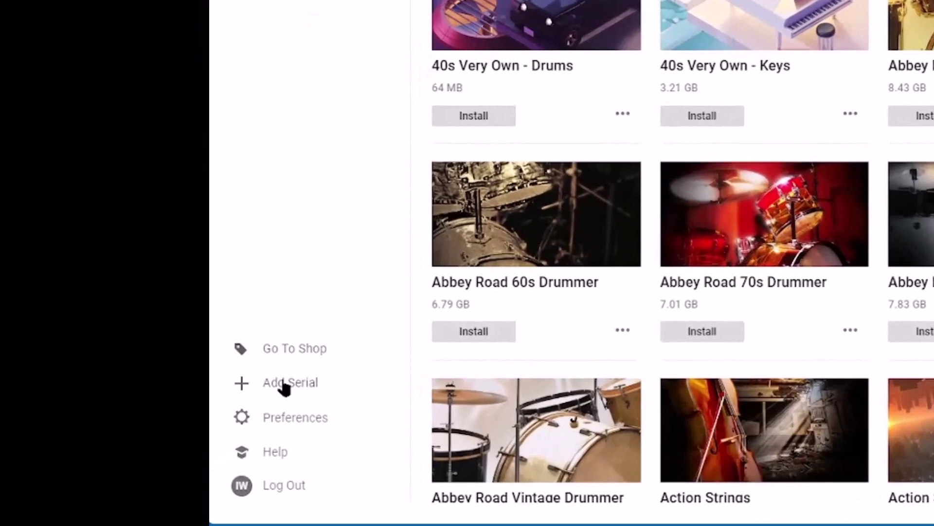
Open the Add Serial dialog from the Native Access sidebar, with empty serial number fields
{"action": "left_click", "coordinate": [285, 385]}
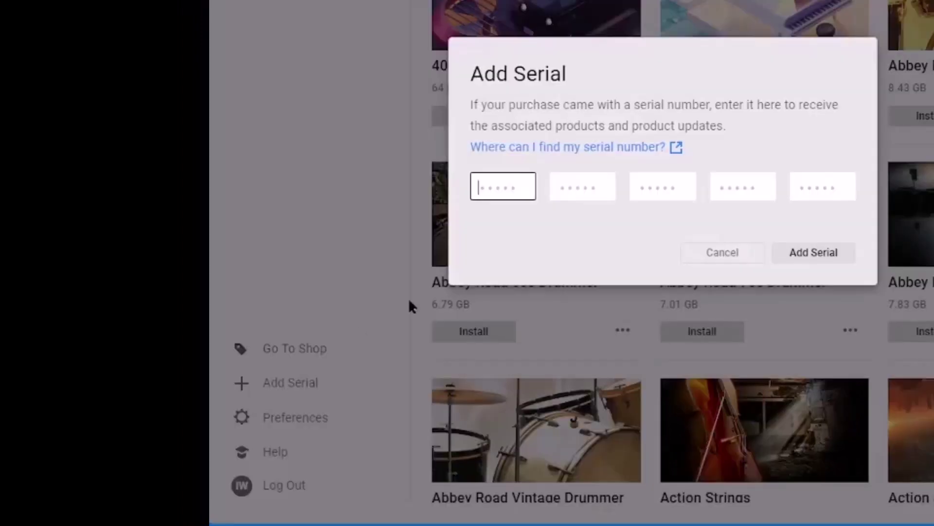